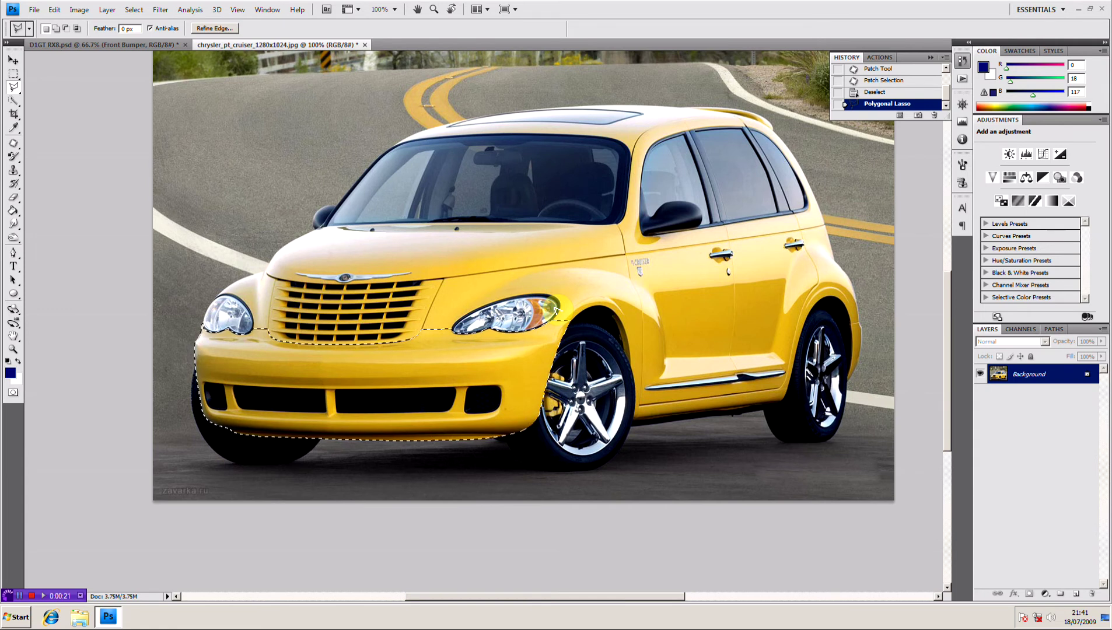
Step: Switch to D1GT RX8.psd and hide its Front Bumper layer
key(ctrl+minus)
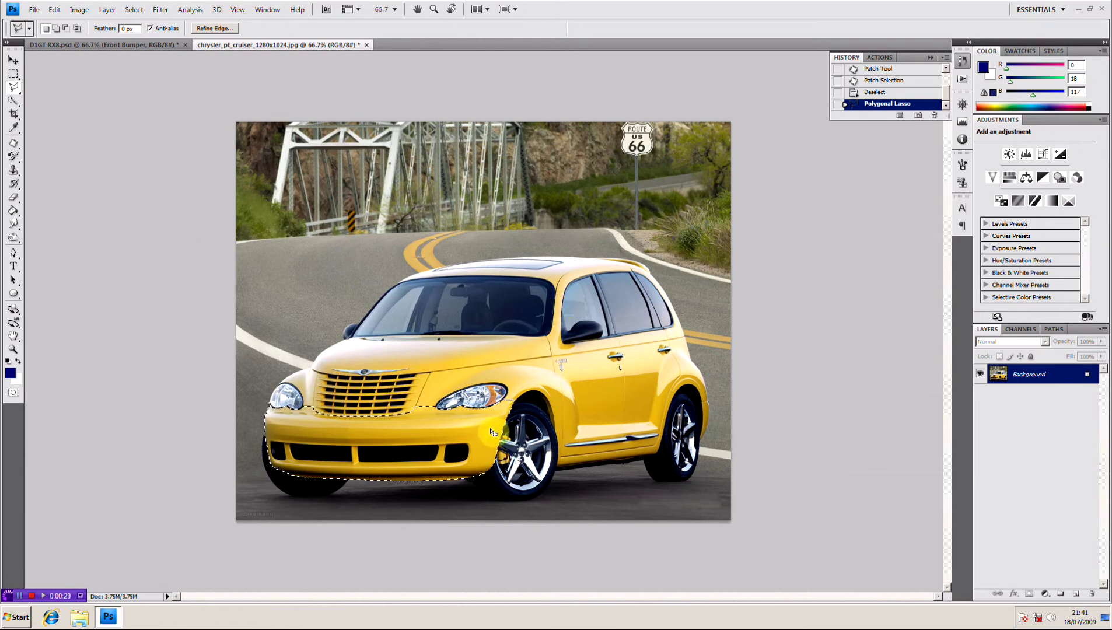
click(117, 45)
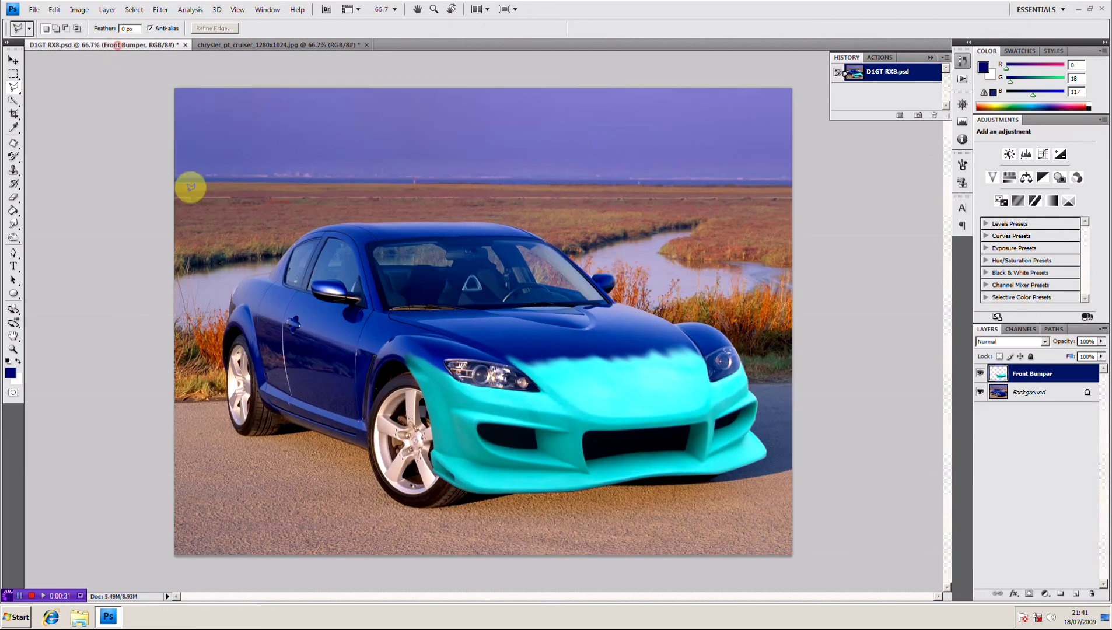
click(980, 373)
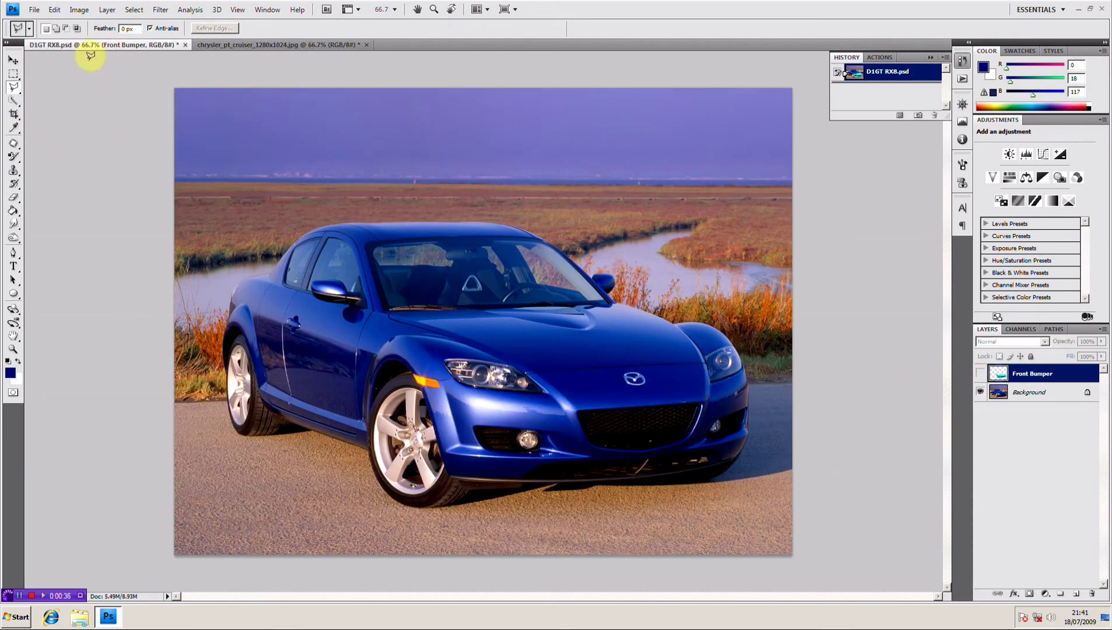
Step: Flip the whole canvas of chrysler_pt_cruiser_1280x1024.jpg horizontally
click(209, 44)
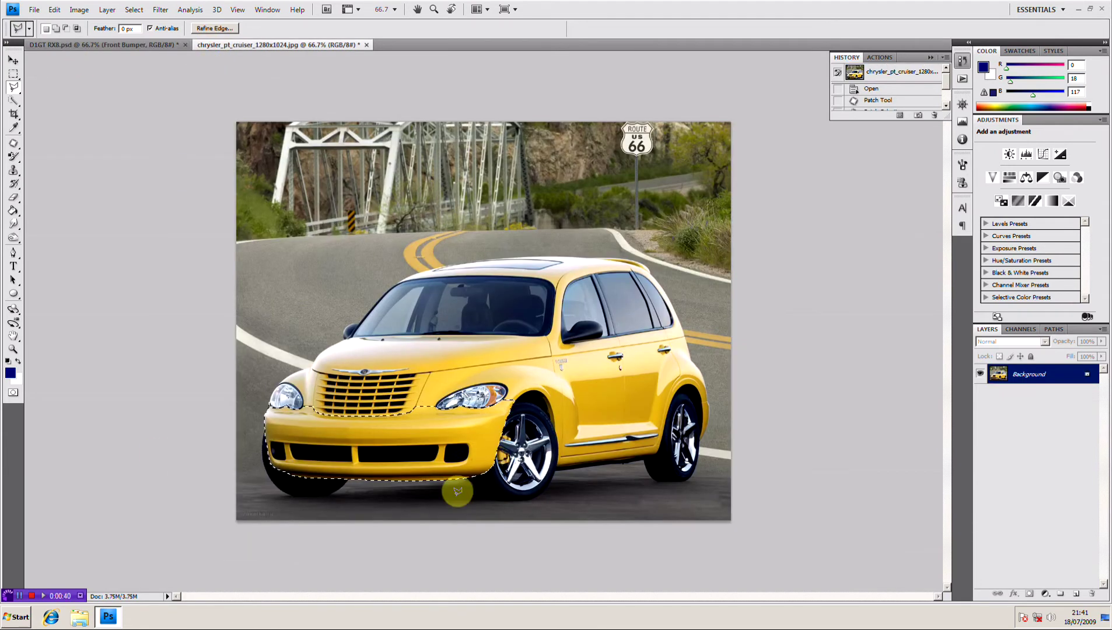
click(57, 11)
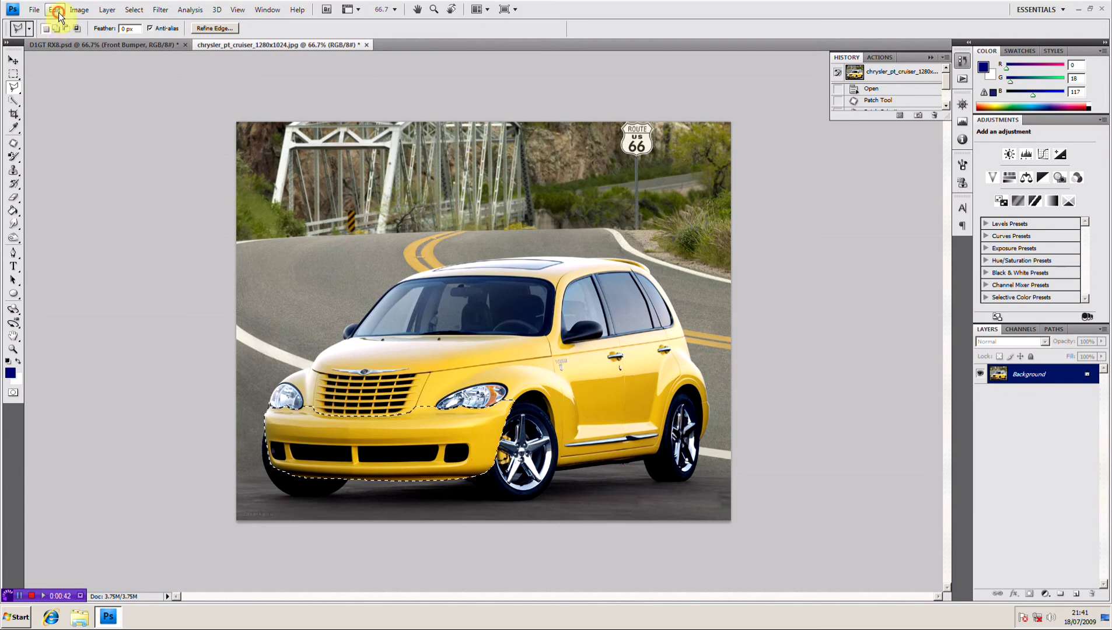
mouse_move(78, 10)
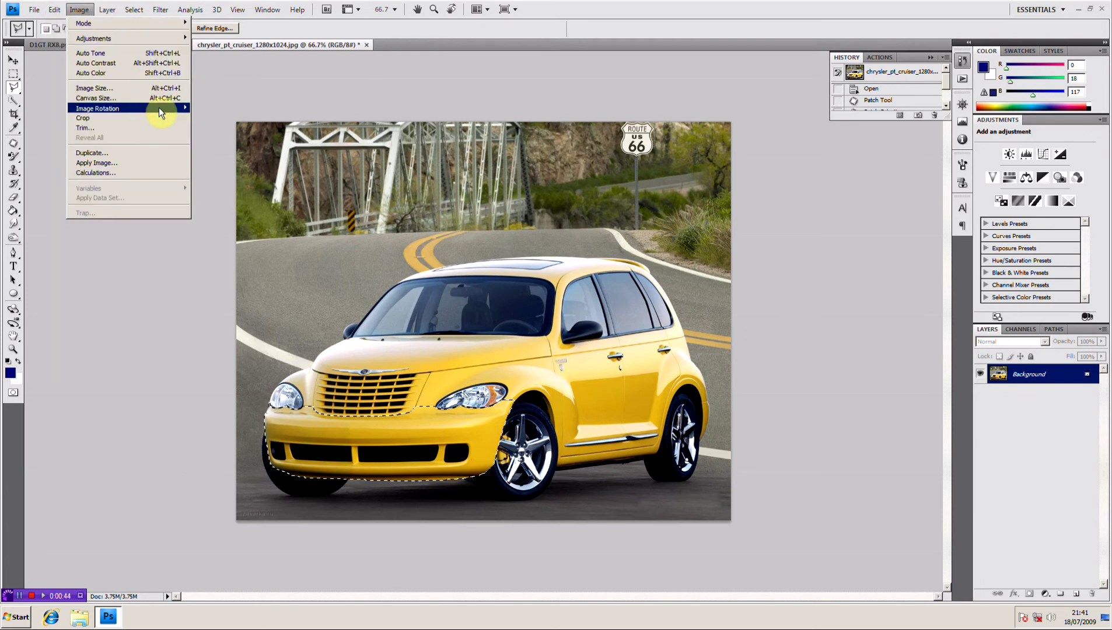
mouse_move(158, 108)
click(263, 153)
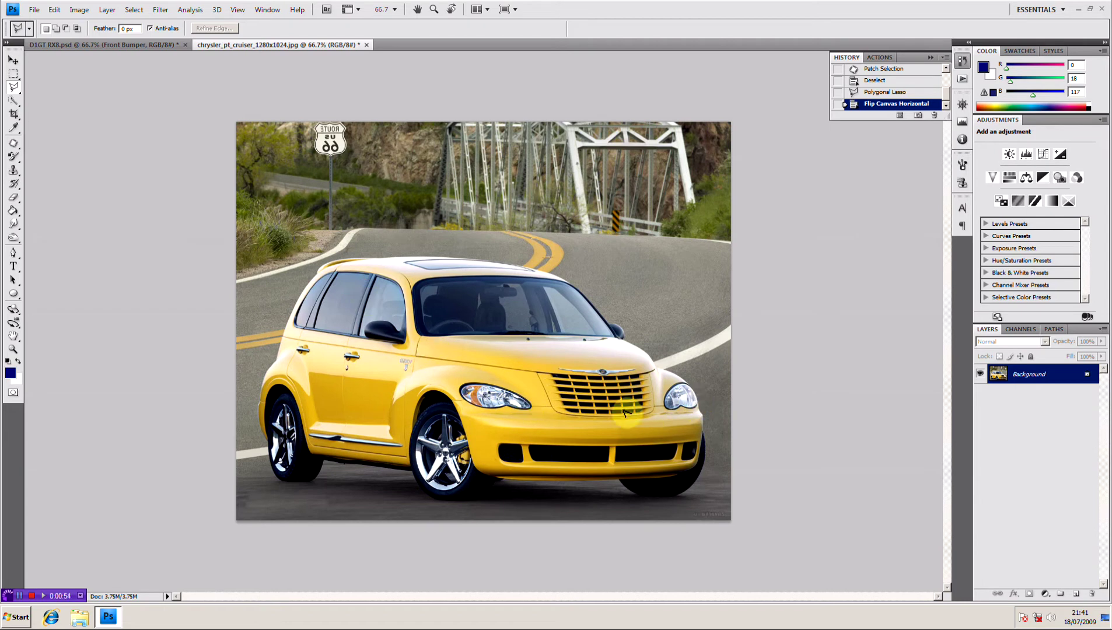
Step: Paste the copied yellow bumper into D1GT RX8.psd, mirrored horizontally and scaled to about 142% by 154% over the blue car's front bumper
click(99, 45)
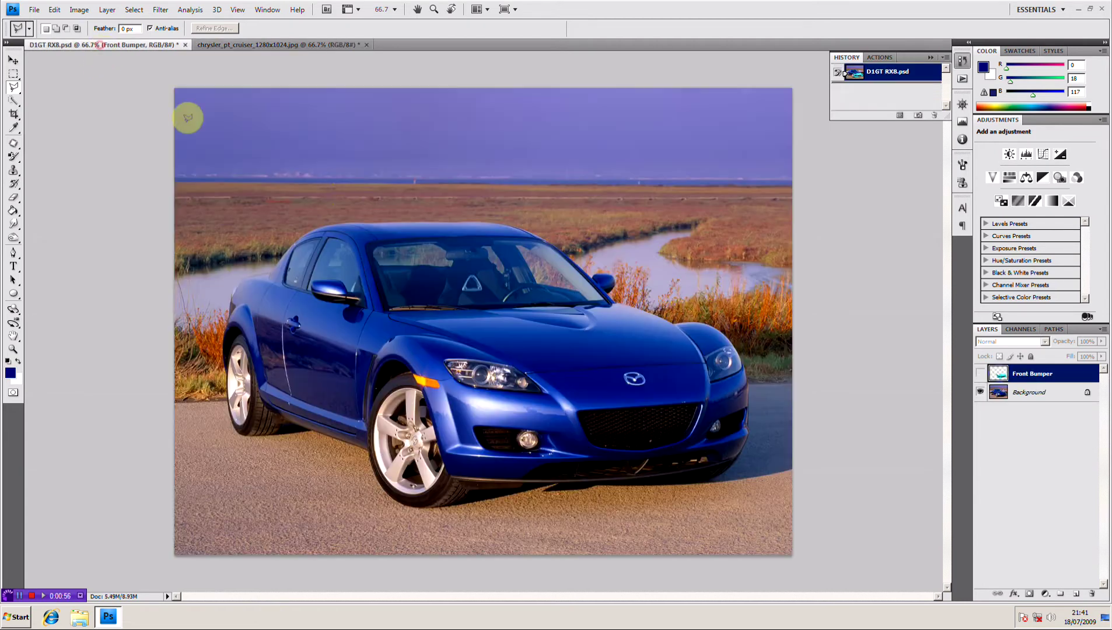
key(ctrl+v)
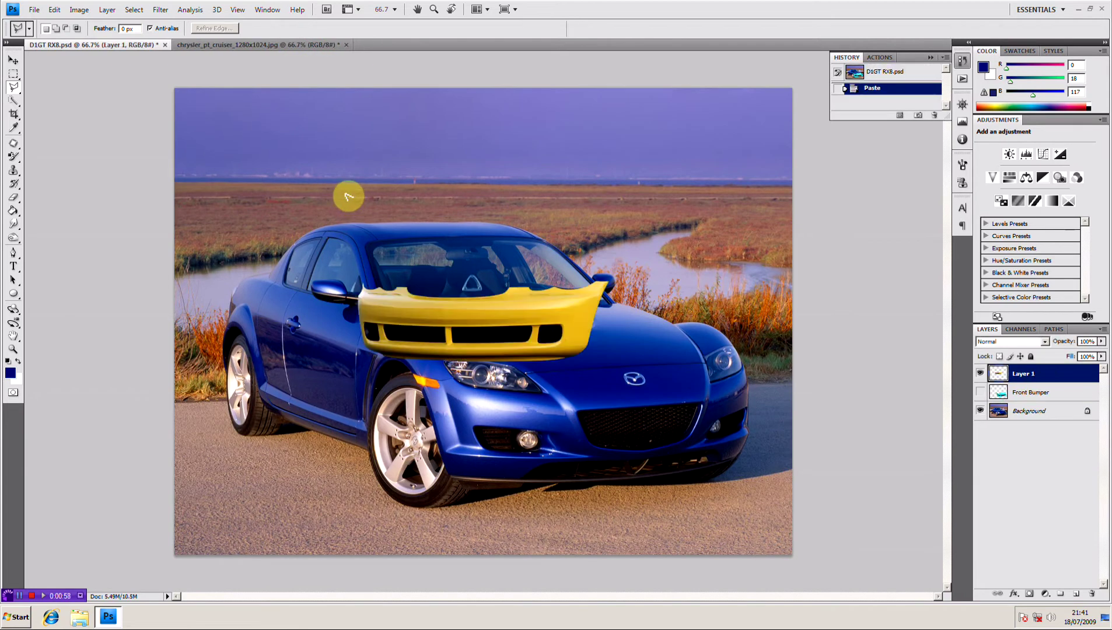
key(ctrl+t)
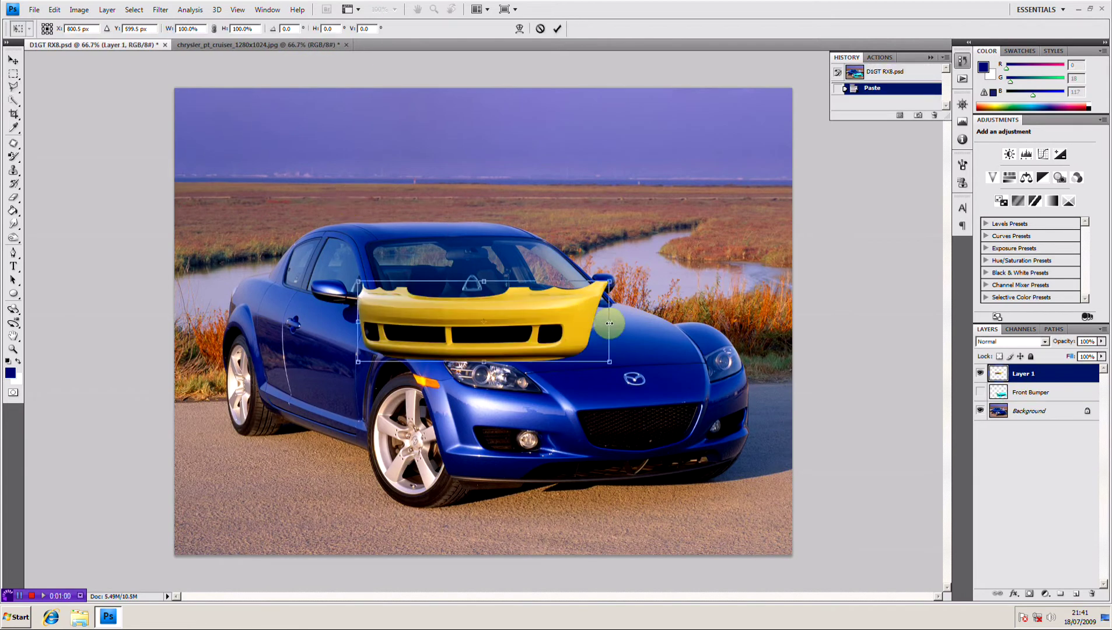
drag(609, 324, 339, 317)
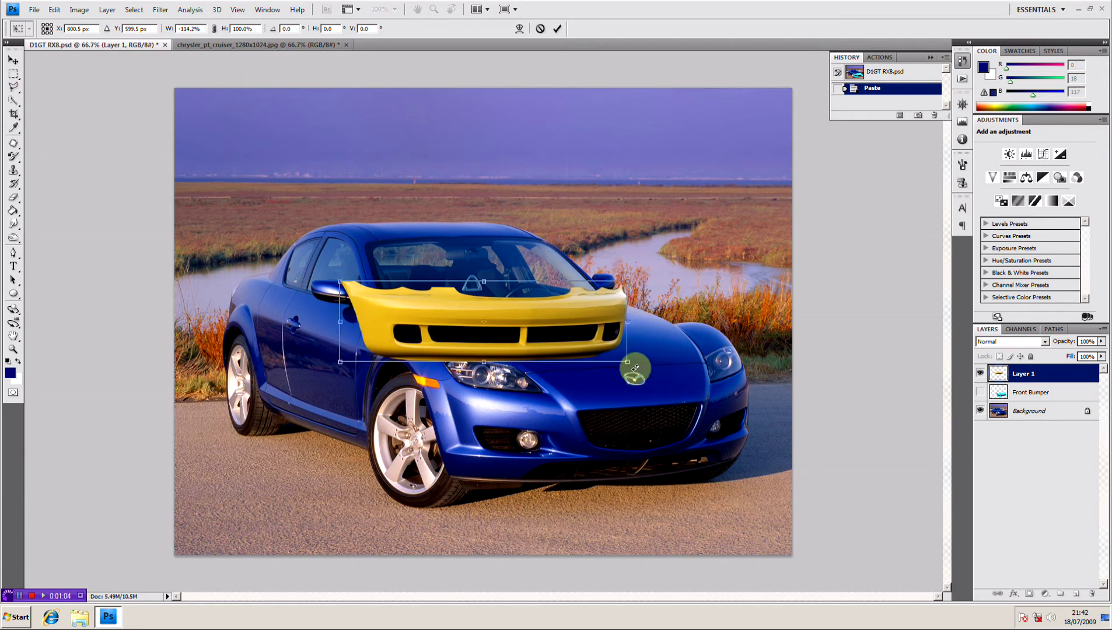
drag(628, 365, 662, 383)
drag(577, 321, 665, 419)
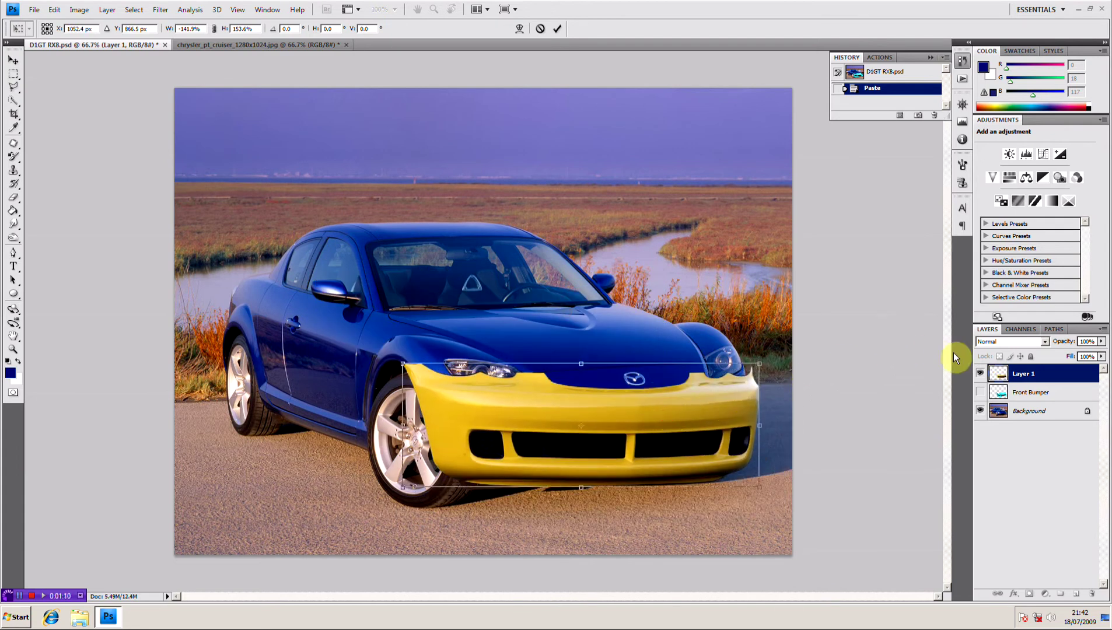
key(Return)
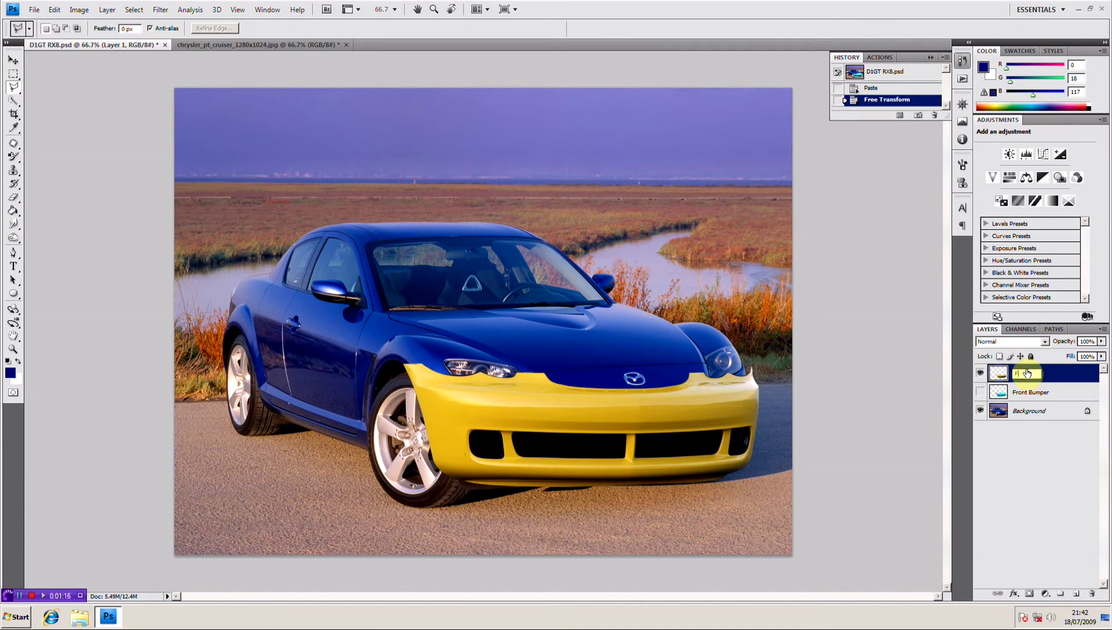
Step: Rename the pasted bumper's layer to "F Bumper"
click(1028, 373)
text(F Bumper)
key(Return)
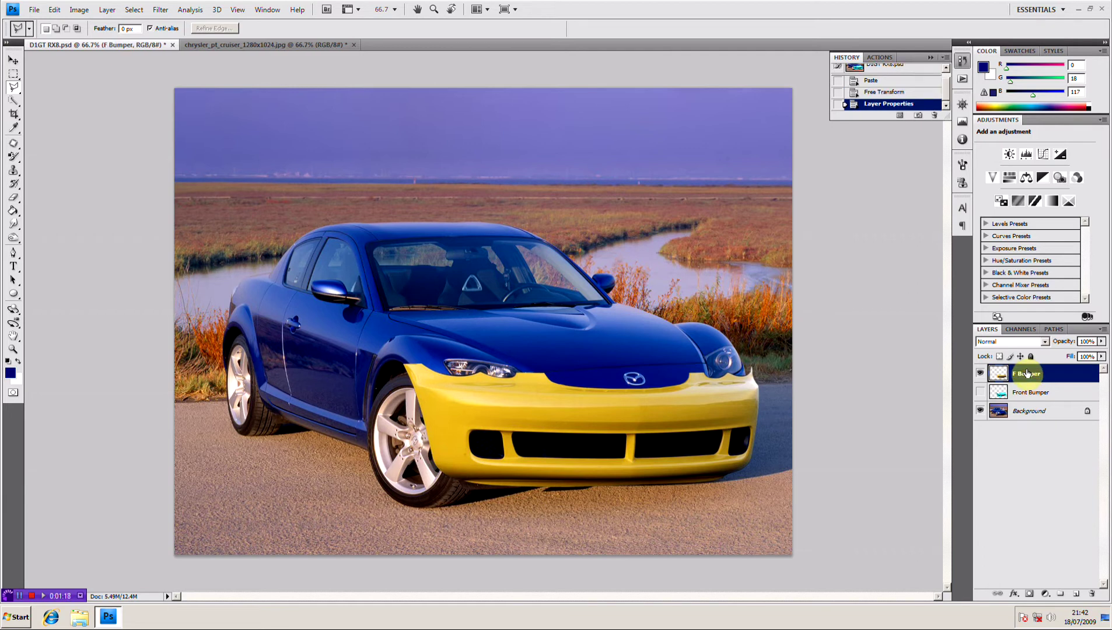
Step: Free-transform the yellow bumper to about 94.3% width and 105.7% height with a -3° vertical skew, aligning it with the blue car's nose
key(ctrl+t)
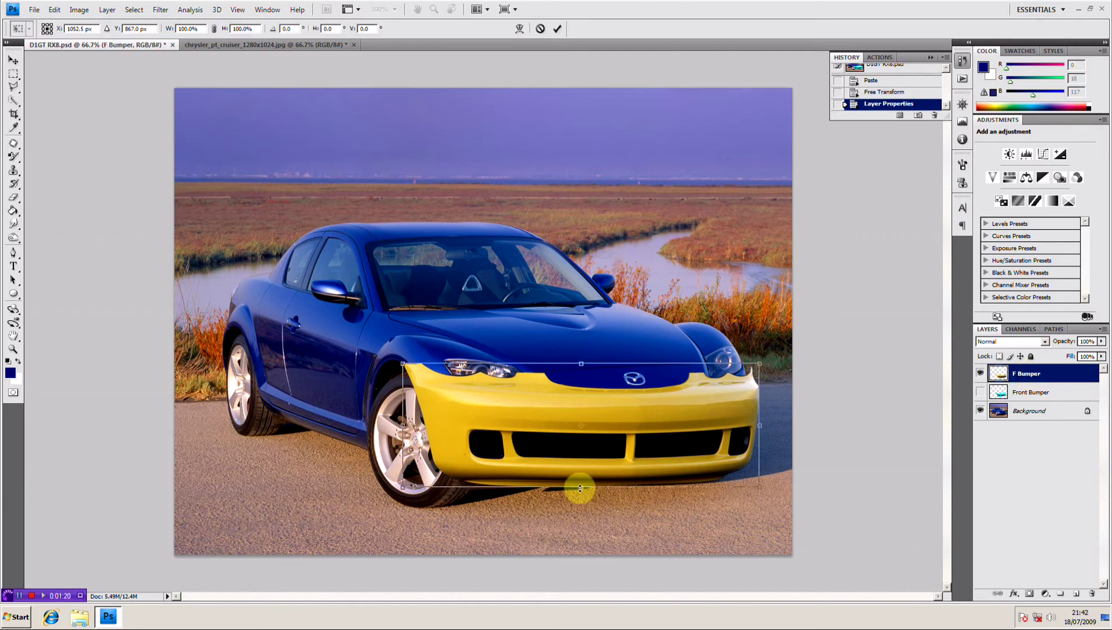
drag(582, 491, 582, 494)
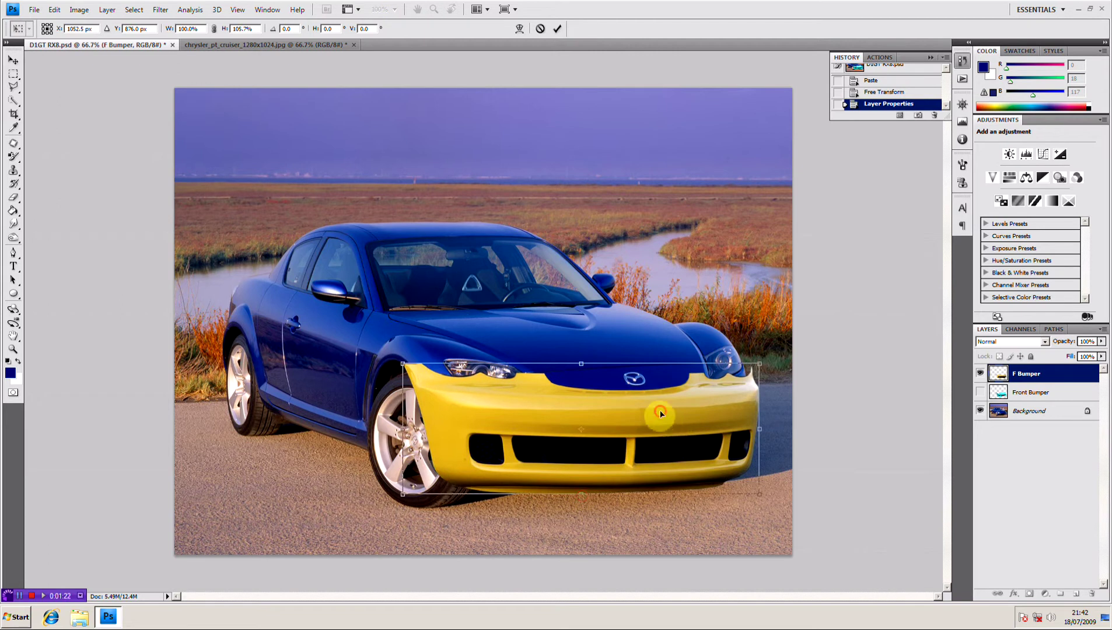
drag(661, 417, 673, 424)
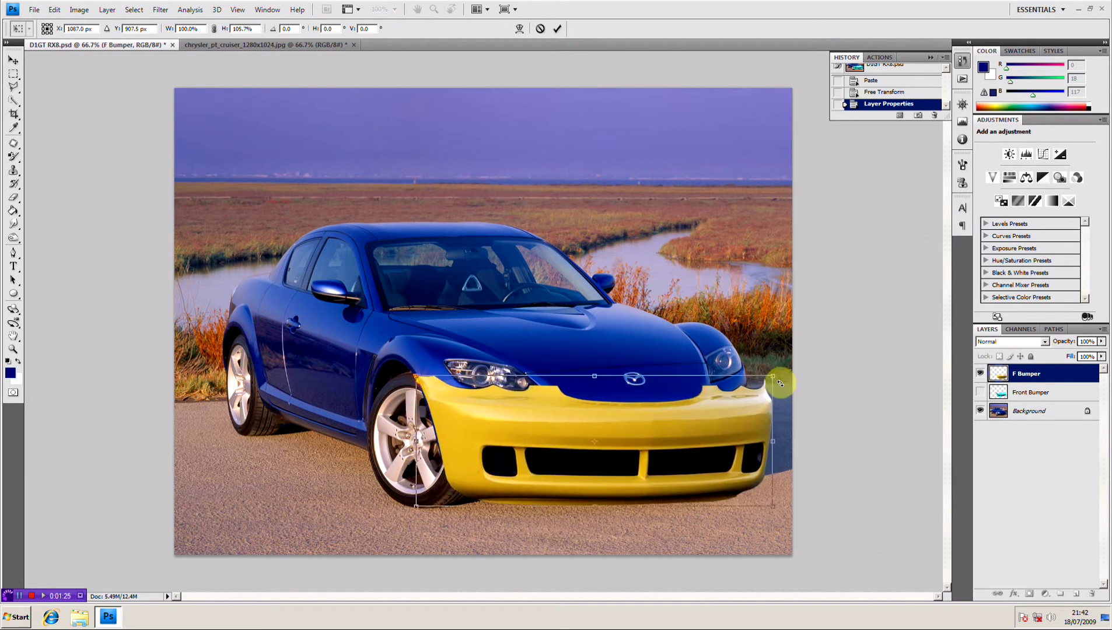
drag(779, 386, 766, 367)
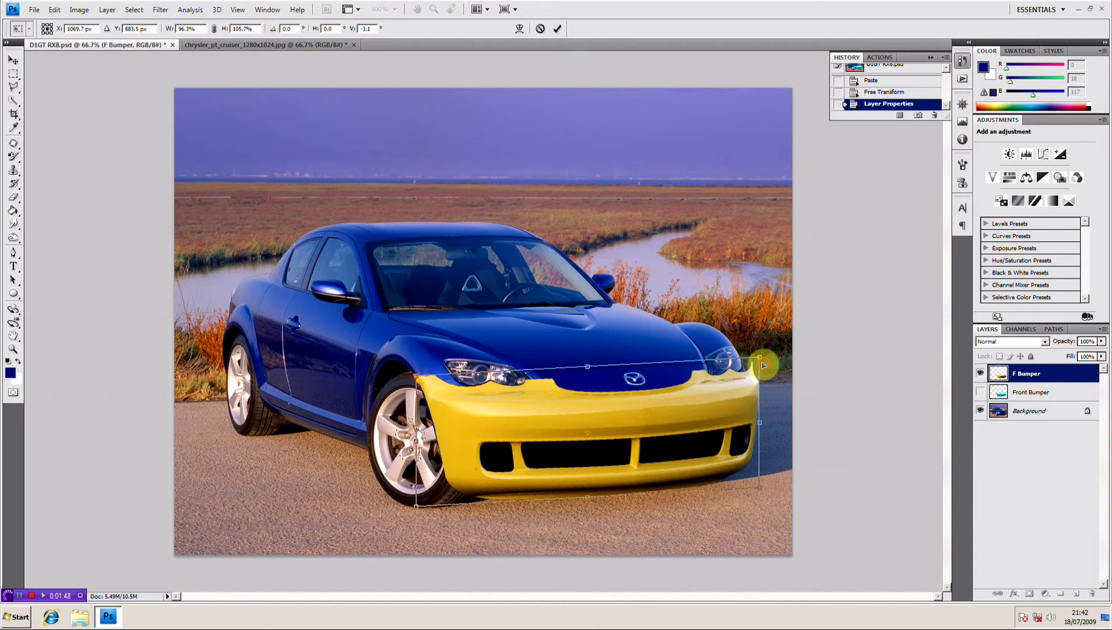
drag(764, 365, 757, 366)
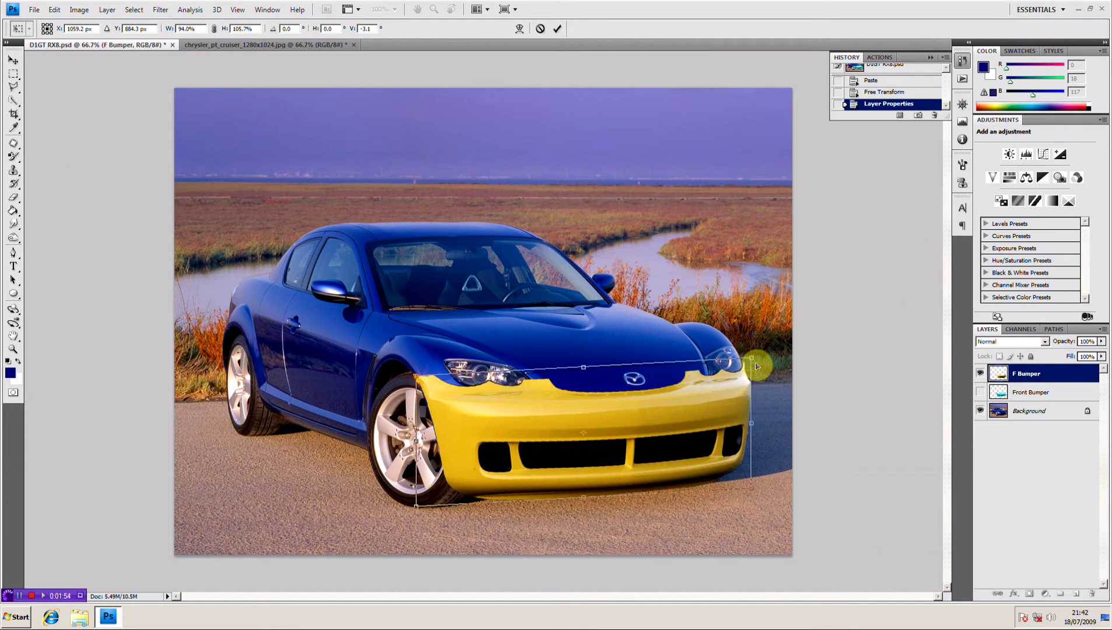
drag(757, 366, 755, 366)
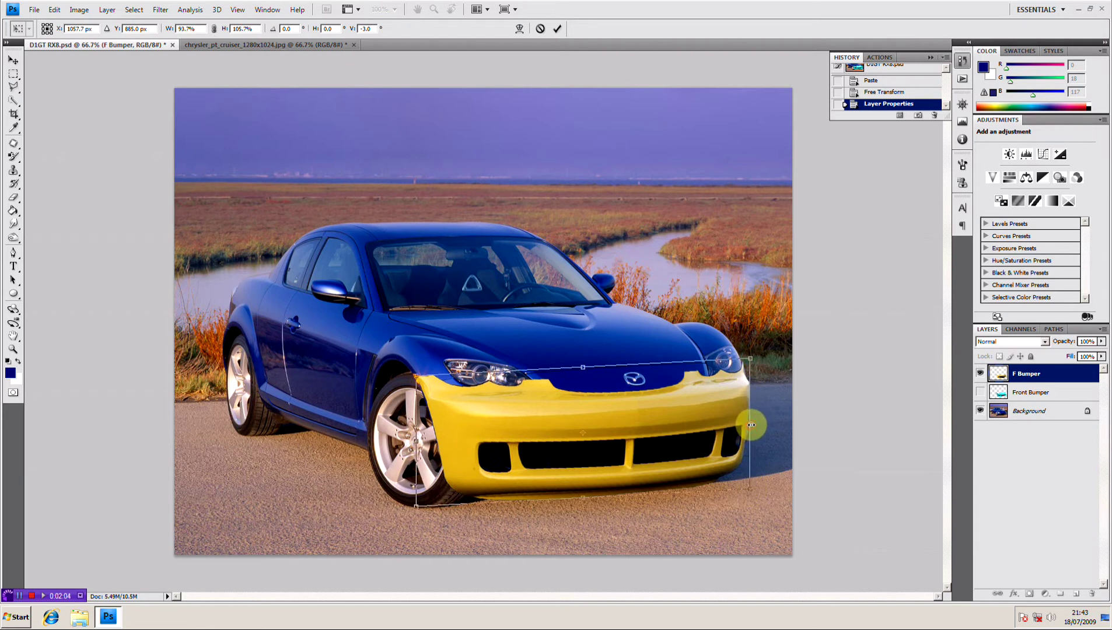
drag(751, 424, 753, 424)
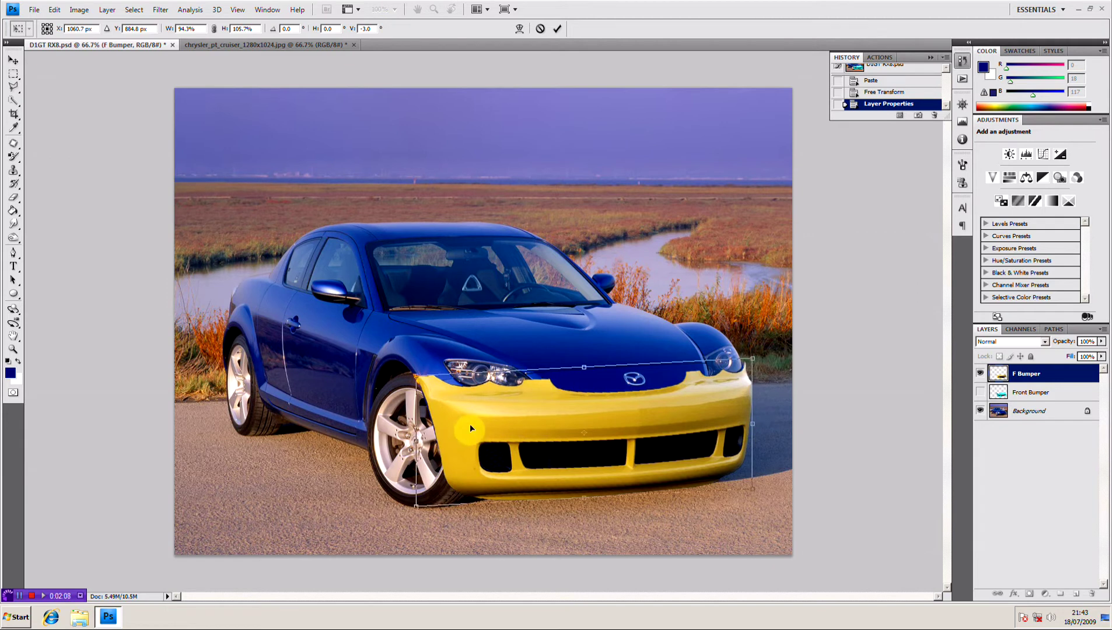
Step: Warp the wheel-side edge of the yellow bumper, pulling its upper corner onto the fender and its lower corner under the front wheel
right_click(502, 426)
click(544, 498)
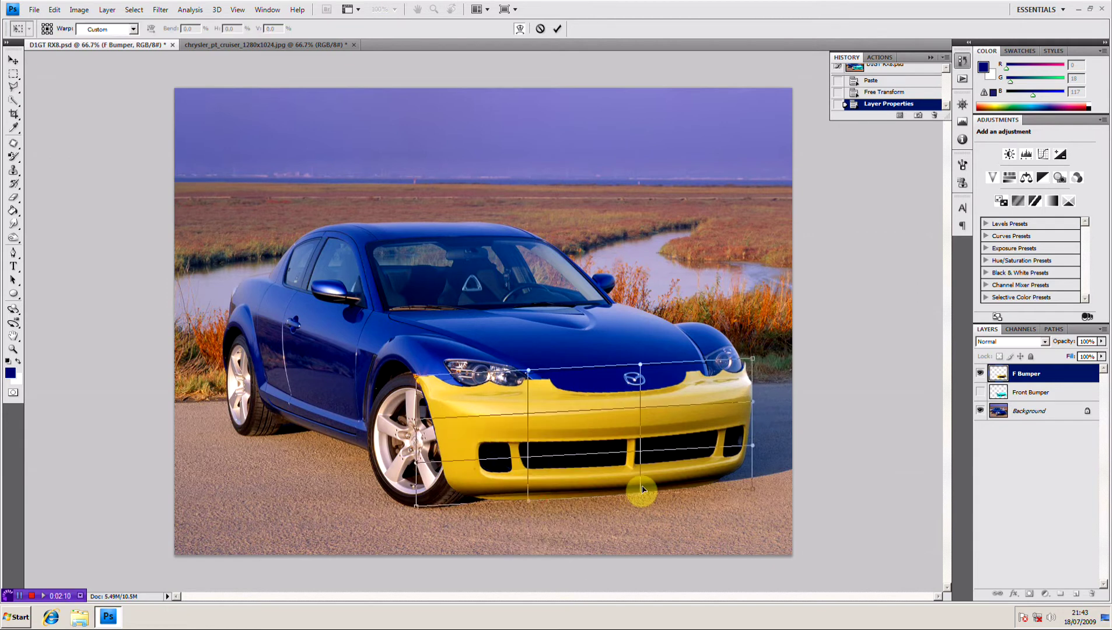
key(ctrl+plus)
key(ctrl+plus)
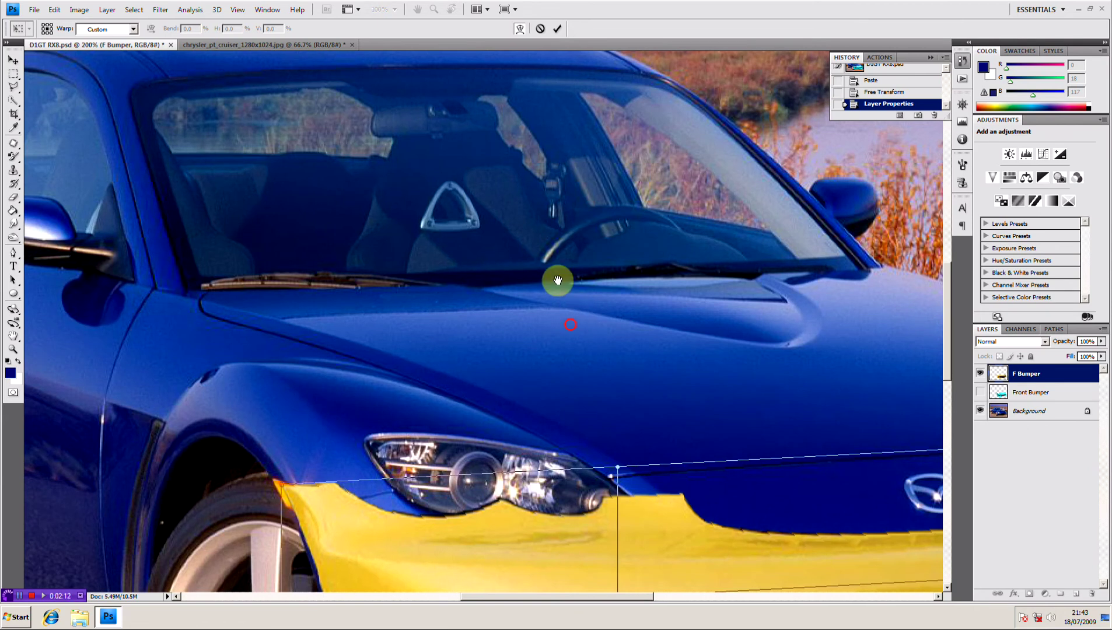
drag(558, 281, 514, 192)
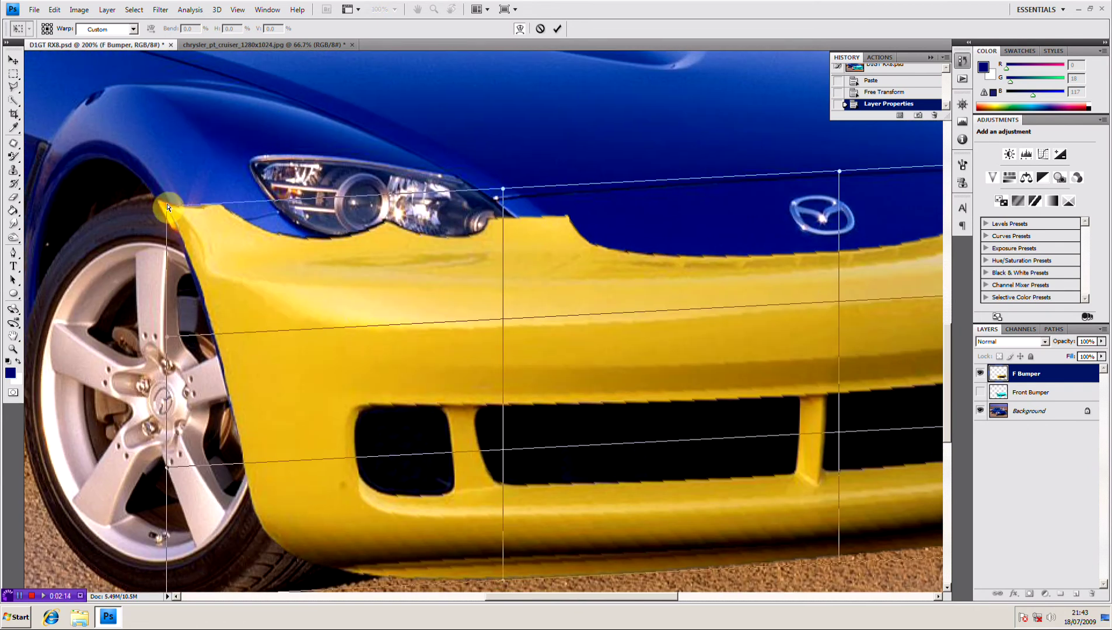
drag(162, 201, 143, 171)
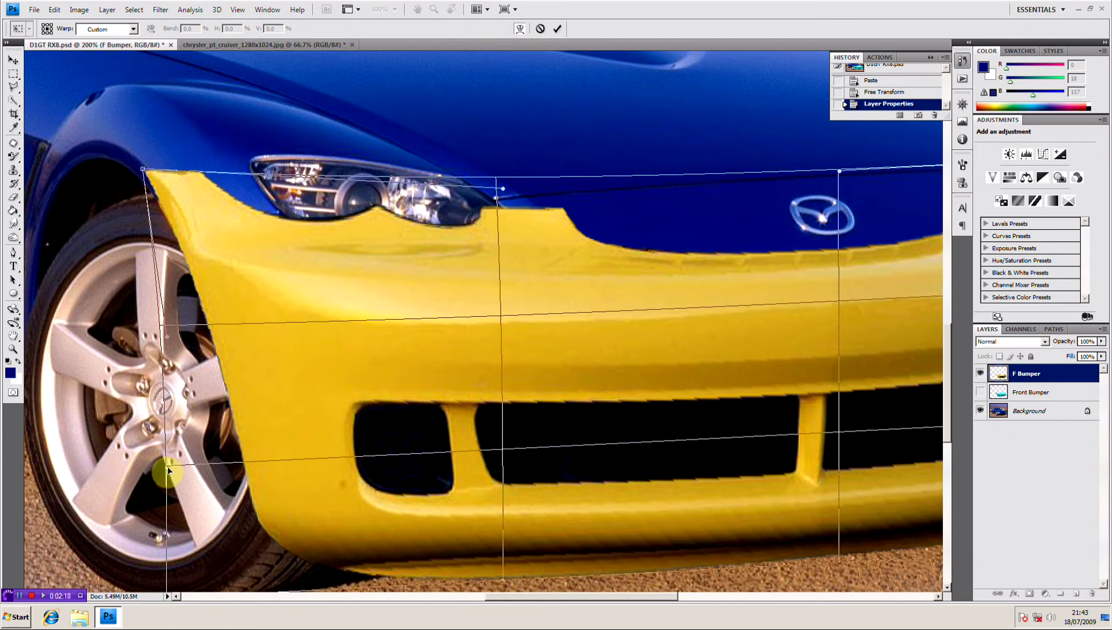
drag(167, 466, 178, 472)
scroll(292, 424, down, 1)
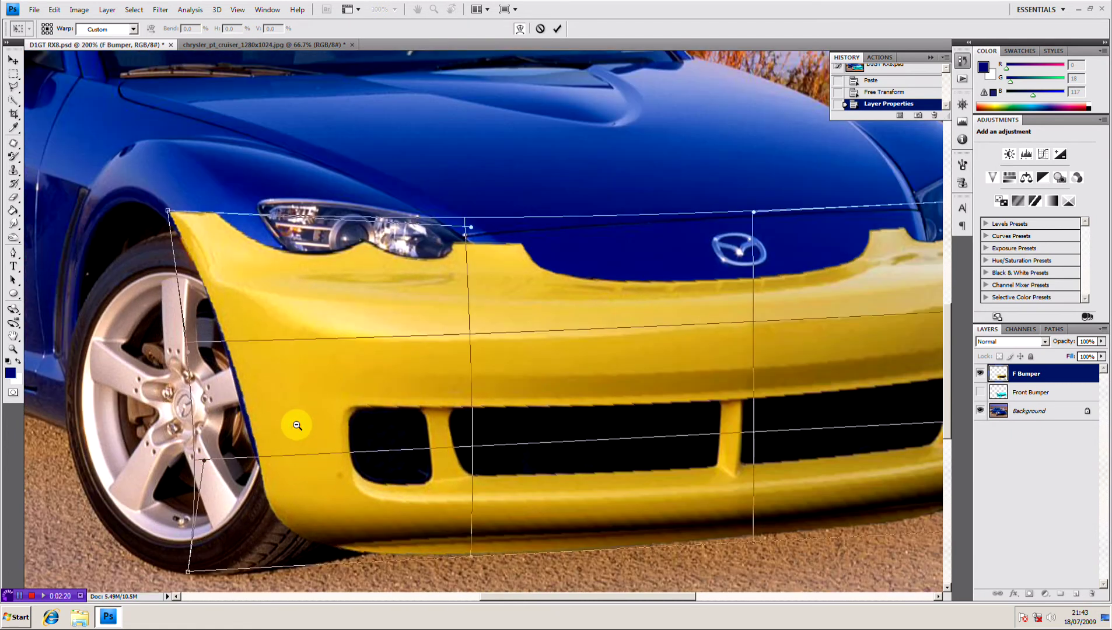
drag(231, 518, 202, 521)
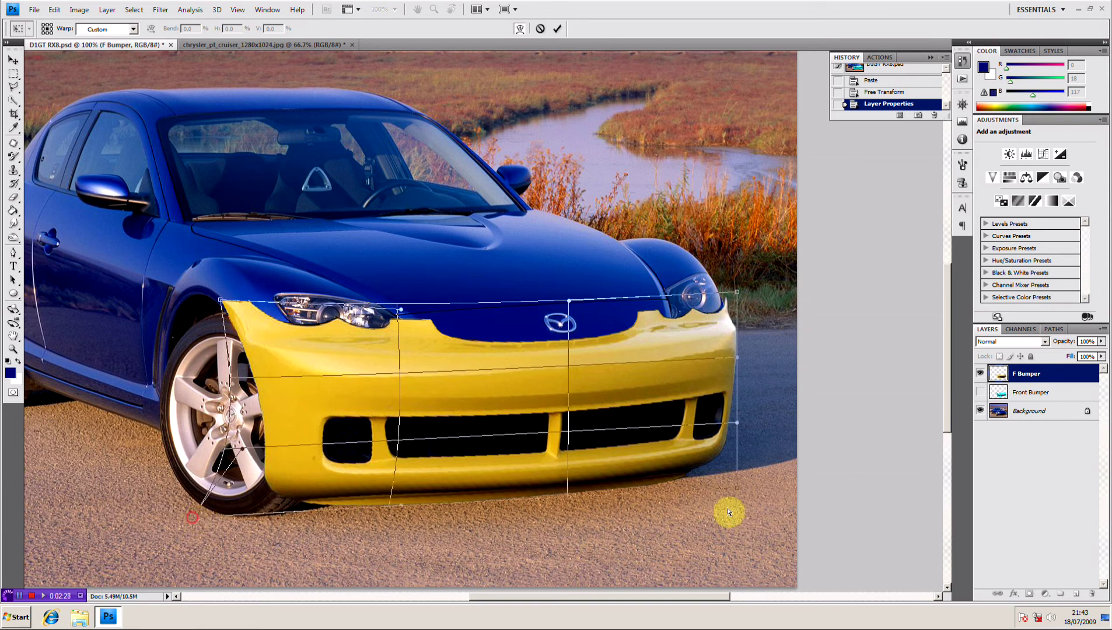
Step: Bow the warp mesh slightly outward along the bumper's far edge, opposite the visible front wheel
drag(740, 492, 740, 494)
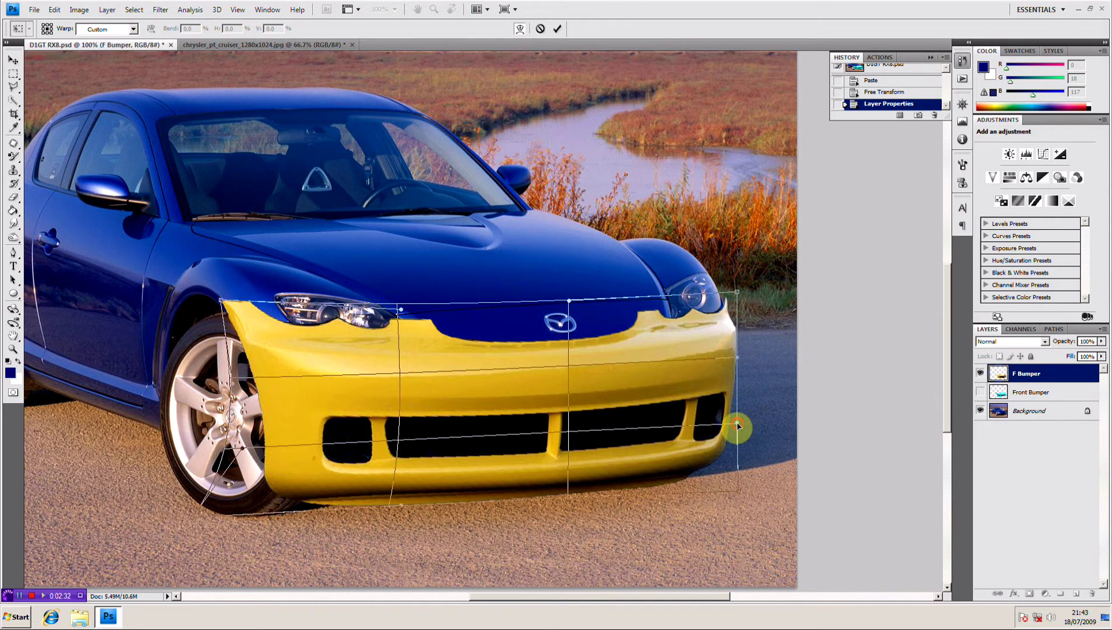
drag(741, 426, 741, 427)
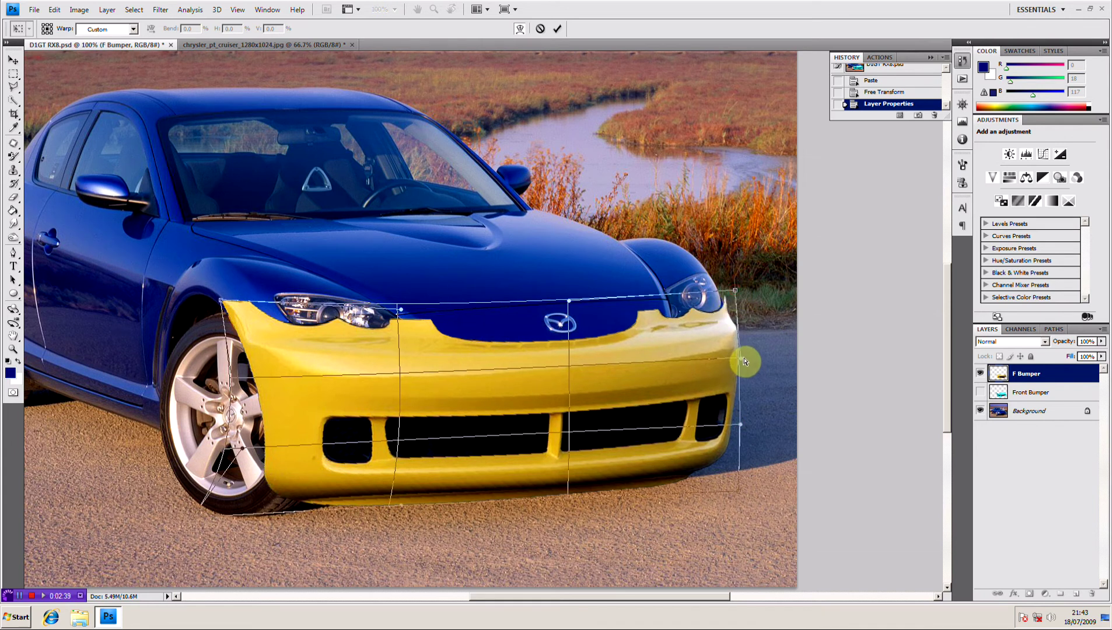
mouse_move(741, 358)
mouse_down()
mouse_move(751, 357)
mouse_move(741, 357)
mouse_up()
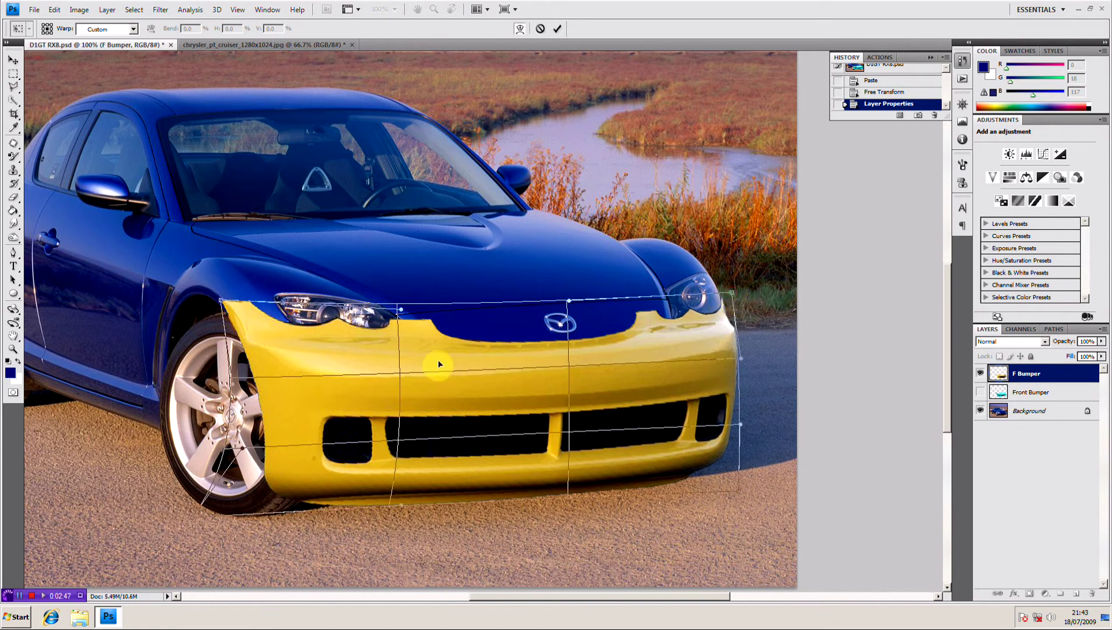
Step: Warp the bumper's interior so its upper edge sits below the near headlight and its grille openings shift slightly away from the wheel
drag(398, 353, 417, 351)
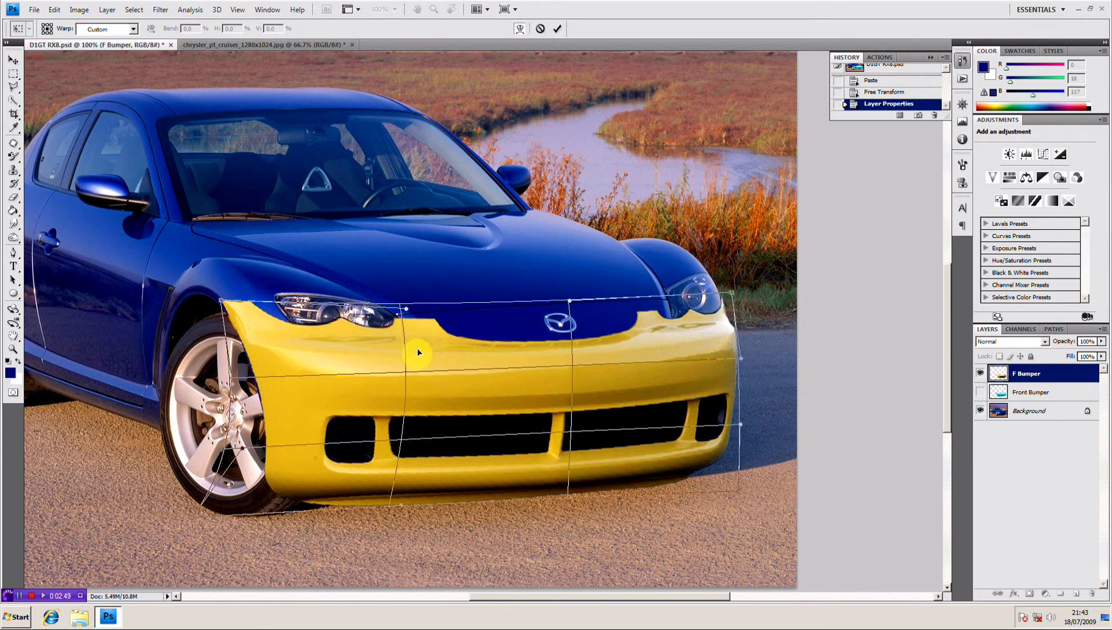
drag(444, 409, 454, 447)
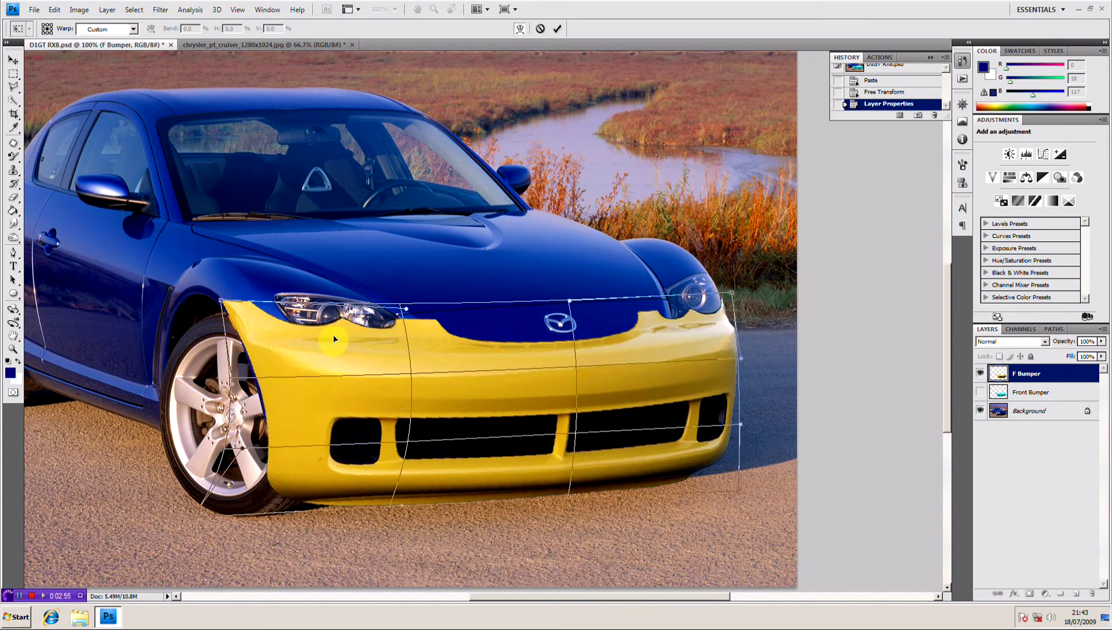
drag(334, 338, 335, 346)
drag(269, 408, 270, 403)
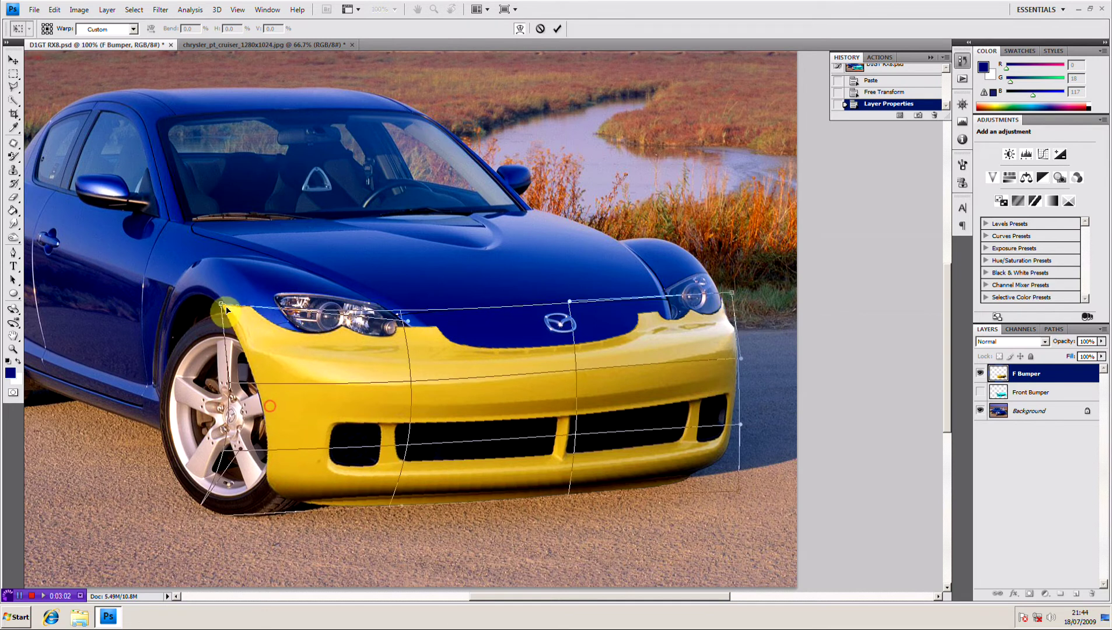
Step: Refine the warp around the front wheel arch, raising the bumper's upper corner and fitting its side edge to the arch
drag(222, 306, 221, 297)
drag(233, 390, 231, 397)
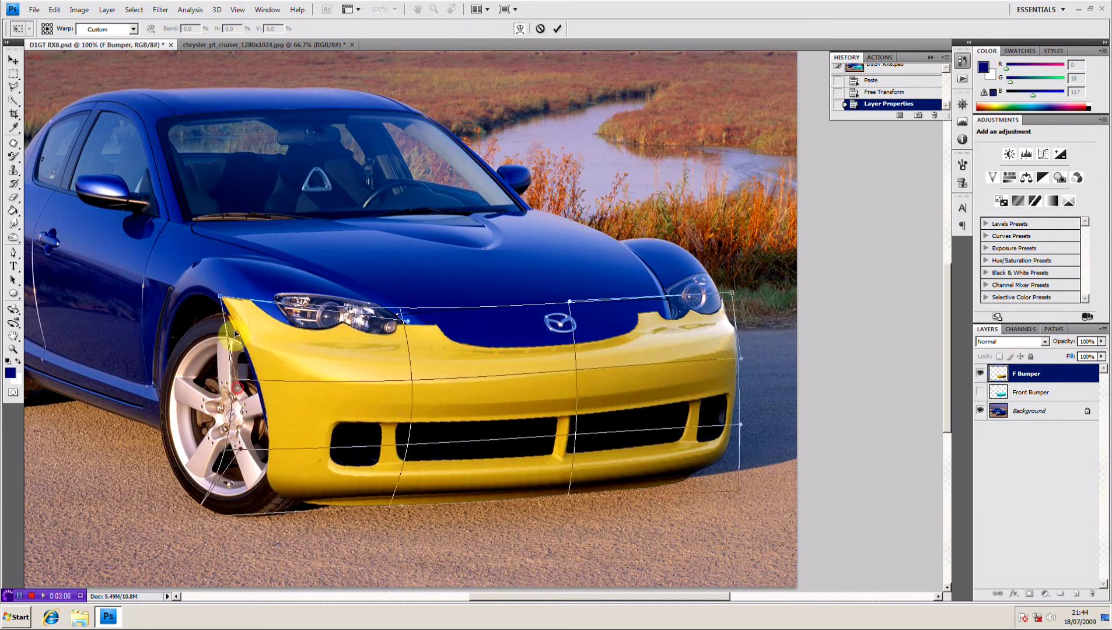
drag(219, 299, 215, 295)
drag(265, 401, 264, 398)
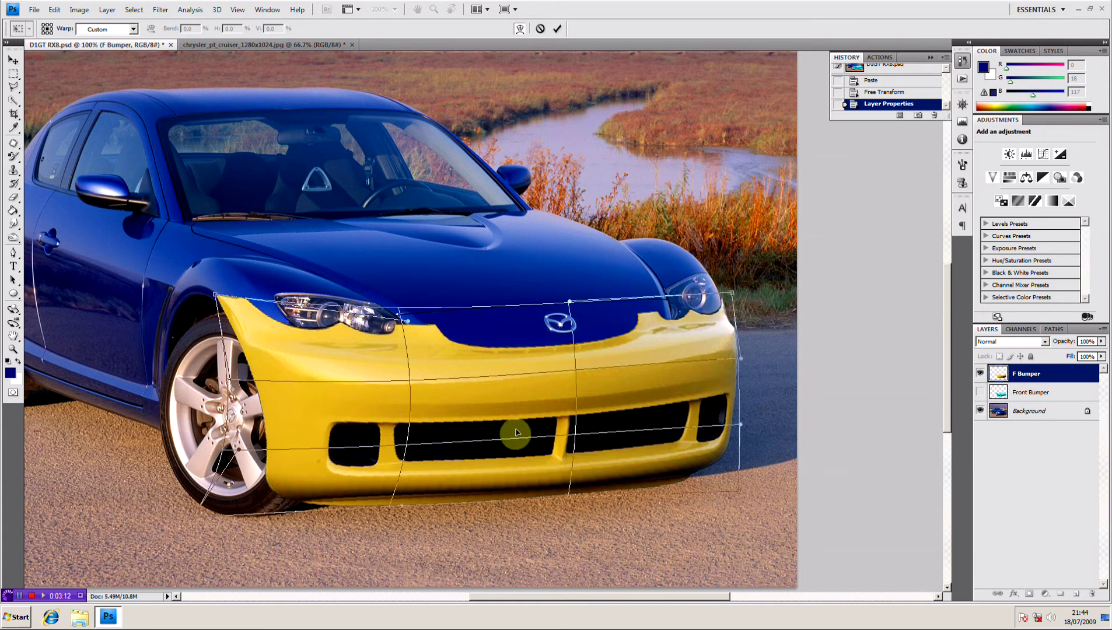
Step: Commit the warp and use Liquify to push the yellow bumper's edge along the near headlight's outer side and out to the fender corner
key(ctrl+minus)
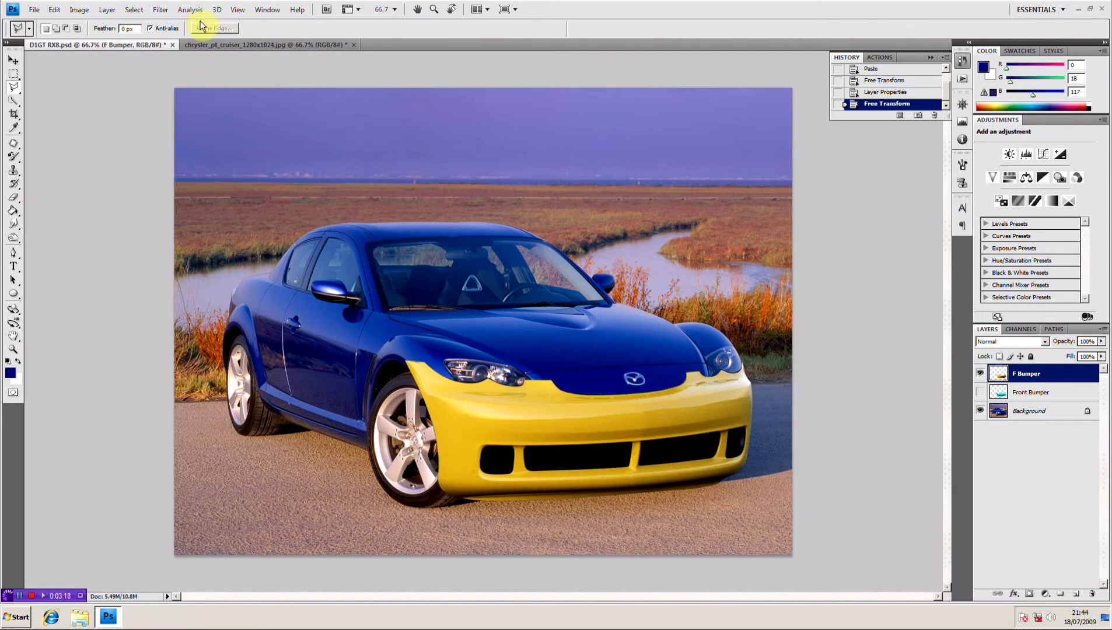
click(157, 13)
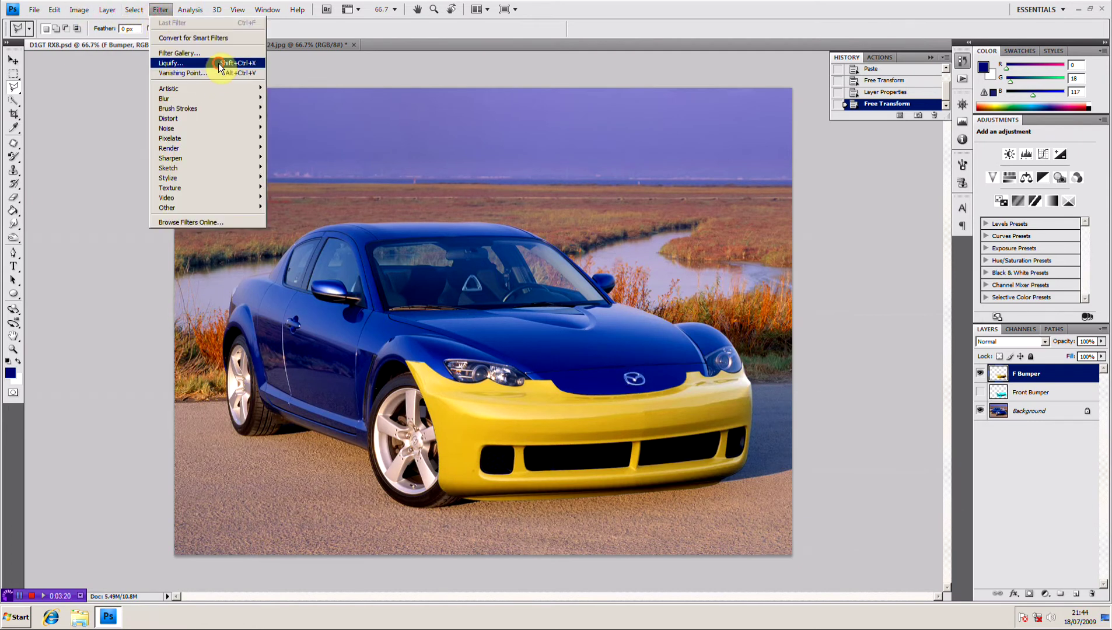
click(219, 62)
key(ctrl+plus)
key(ctrl+plus)
key(ctrl+plus)
key(ctrl+plus)
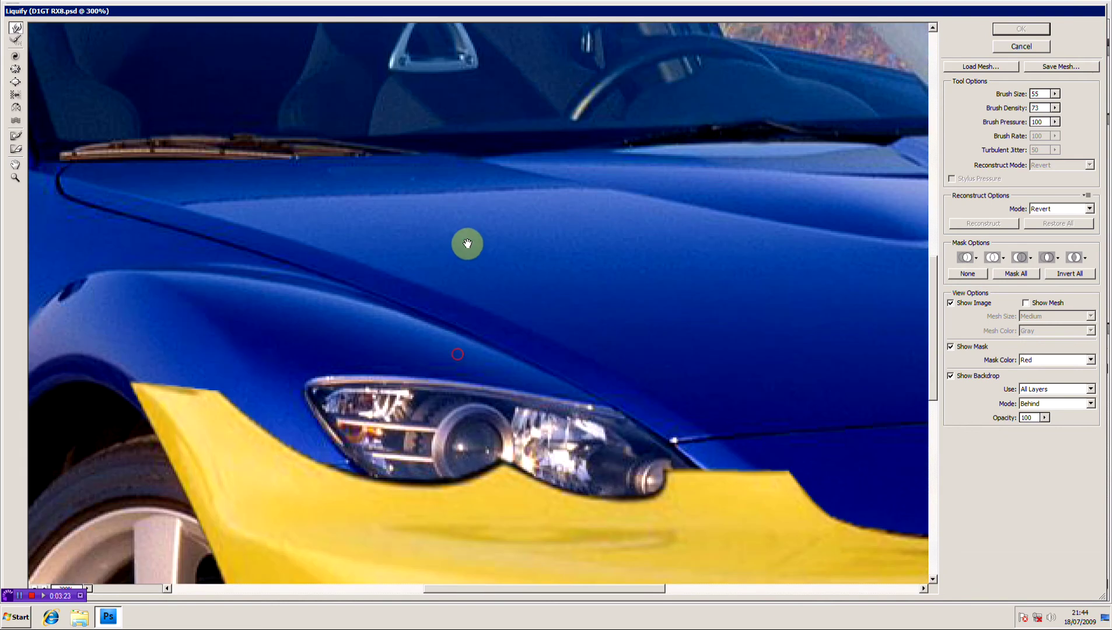
drag(467, 243, 449, 141)
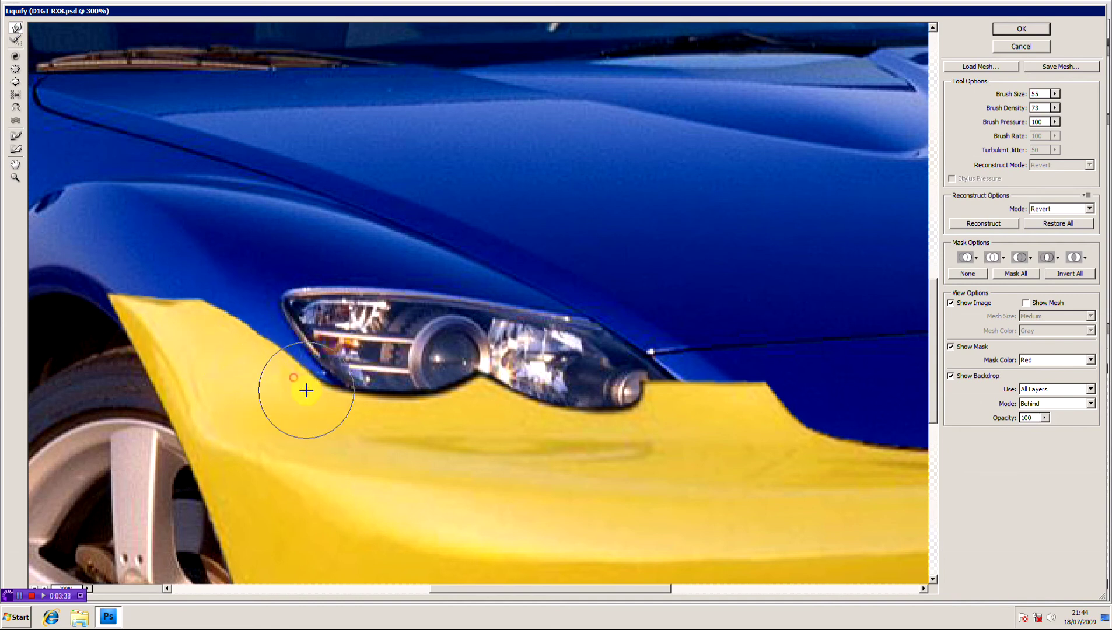
mouse_move(306, 390)
mouse_down()
mouse_move(317, 389)
mouse_move(308, 377)
mouse_up()
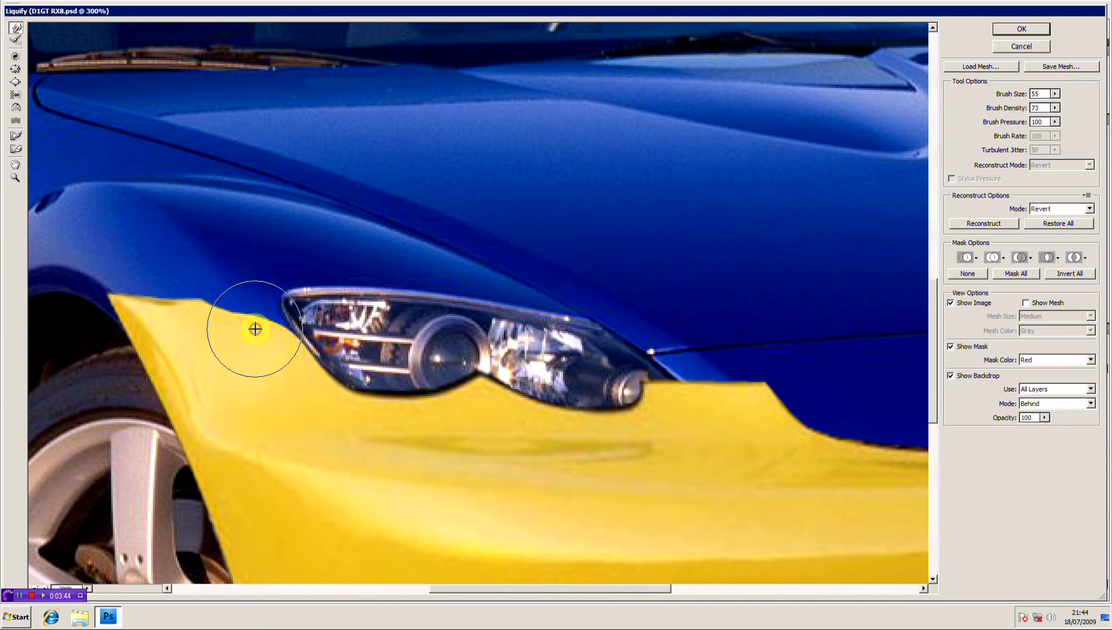
mouse_move(252, 313)
mouse_down()
mouse_move(237, 279)
mouse_move(243, 293)
mouse_move(251, 283)
mouse_move(212, 303)
mouse_move(173, 303)
mouse_move(178, 331)
mouse_up()
mouse_move(122, 257)
mouse_down()
mouse_move(119, 290)
mouse_move(107, 271)
mouse_move(161, 291)
mouse_move(165, 305)
mouse_move(124, 243)
mouse_move(153, 297)
mouse_up()
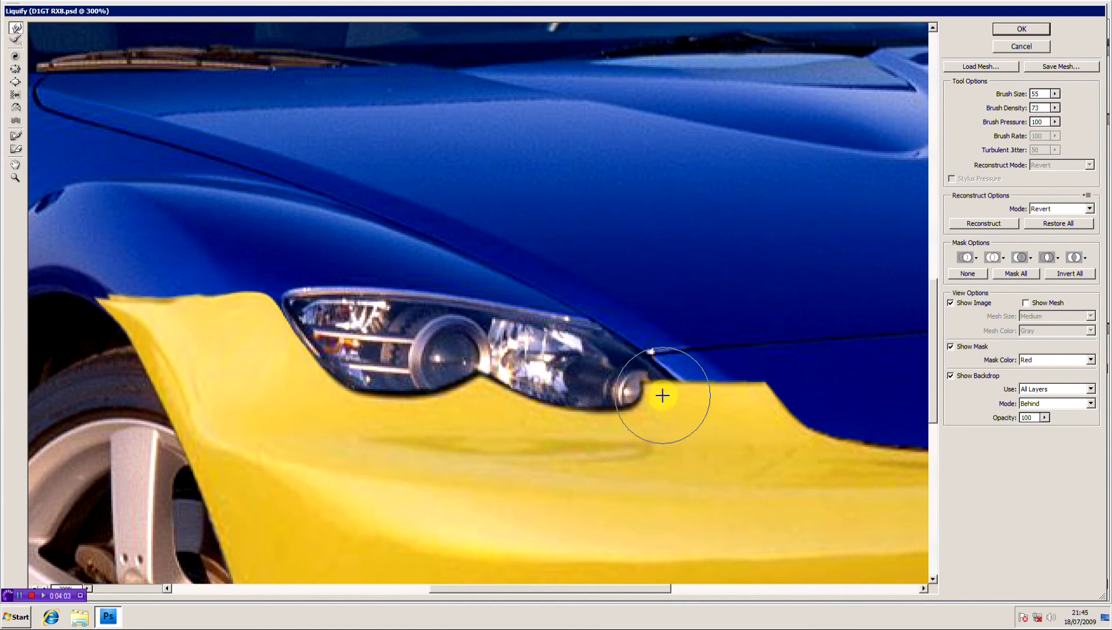
Step: Push the bumper's edge against the near headlight's inner end and around the far headlight, and apply the Liquify changes
mouse_move(657, 392)
mouse_down()
mouse_move(557, 395)
mouse_move(733, 374)
mouse_move(767, 346)
mouse_move(540, 304)
mouse_move(778, 309)
mouse_move(656, 315)
mouse_move(643, 324)
mouse_move(753, 304)
mouse_move(528, 344)
mouse_up()
key(space)
mouse_move(601, 379)
mouse_down()
mouse_move(533, 382)
mouse_move(495, 419)
mouse_move(532, 386)
mouse_move(596, 368)
mouse_up()
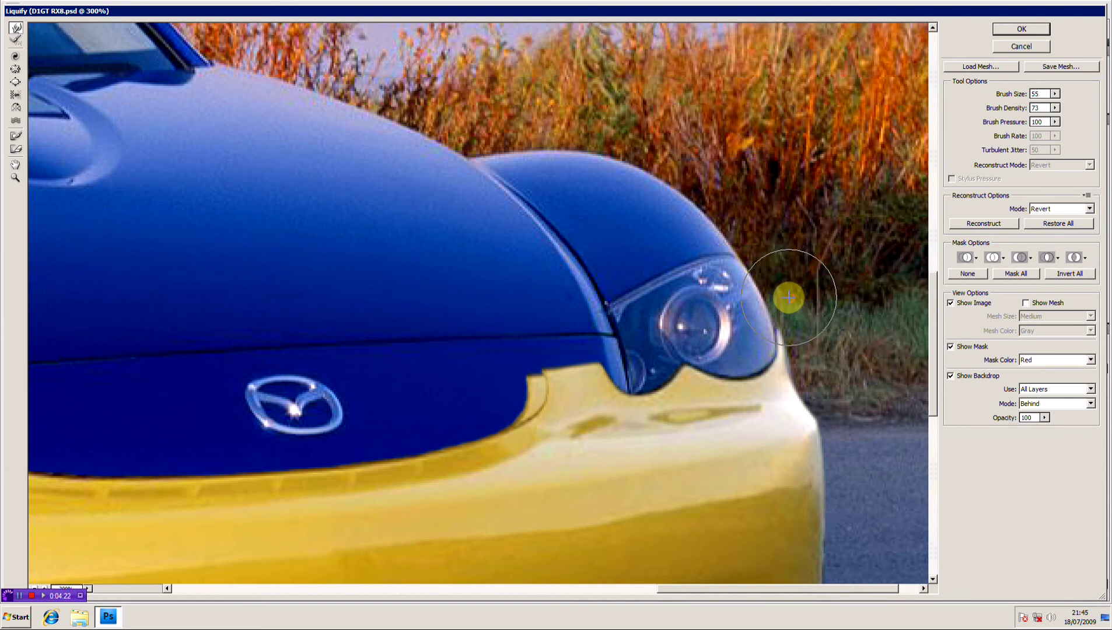
scroll(614, 230, down, 5)
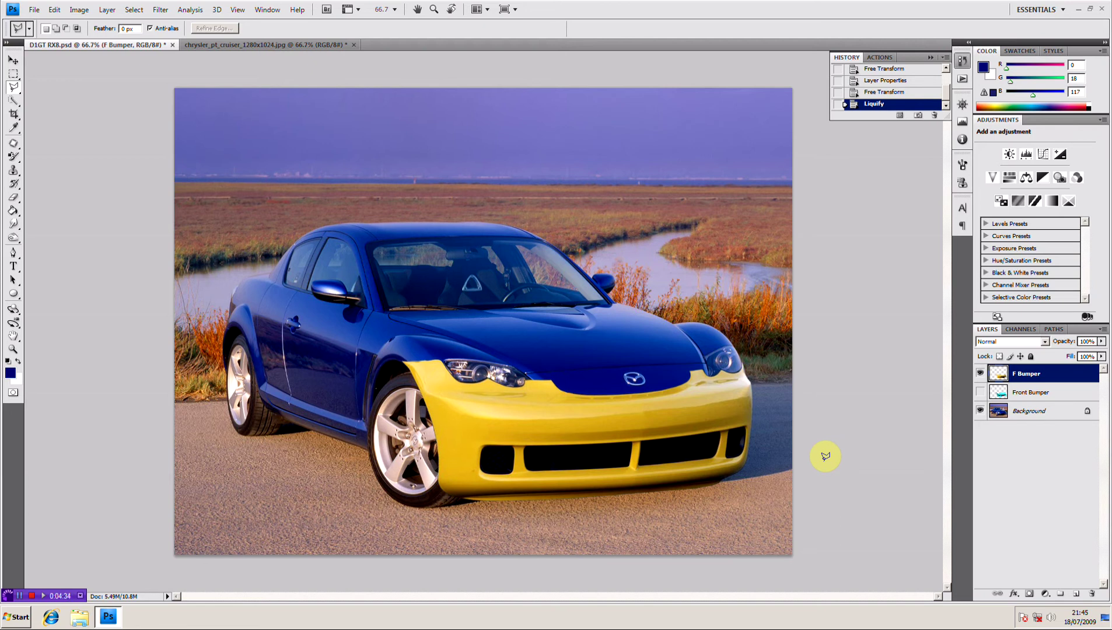
Step: Smudge the bumper's upper corner at 29% strength up over the fender above the front wheel arch
click(15, 226)
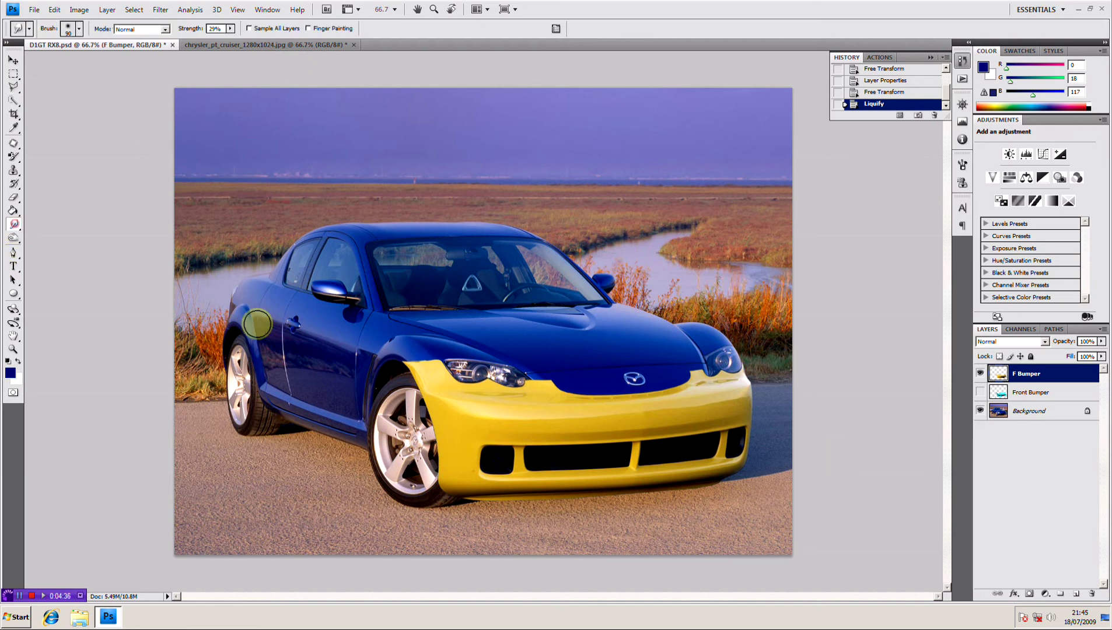
mouse_move(432, 372)
mouse_down()
mouse_move(427, 355)
mouse_move(442, 377)
mouse_move(415, 349)
mouse_up()
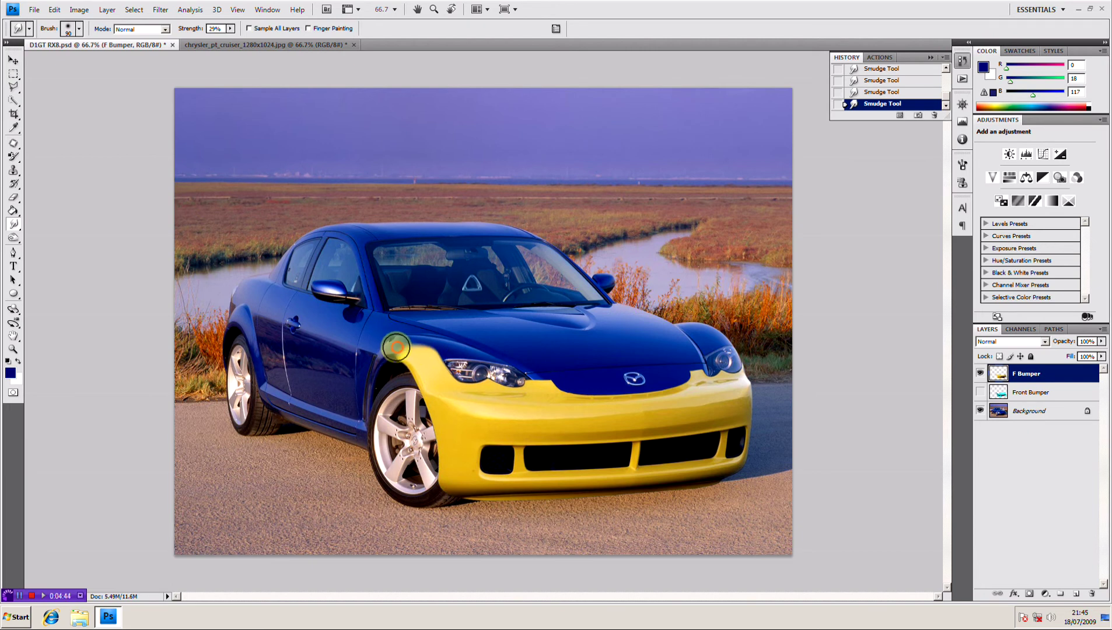
drag(397, 349, 428, 343)
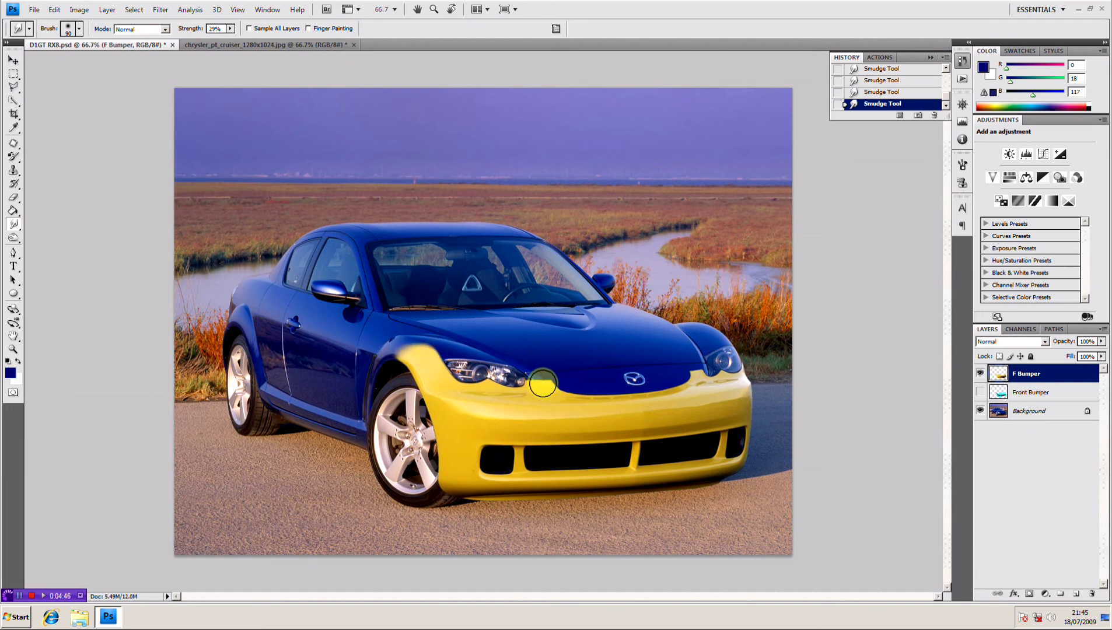
Step: Smudge the yellow paint beside the near headlight's inner end up toward the hood
drag(555, 384, 528, 384)
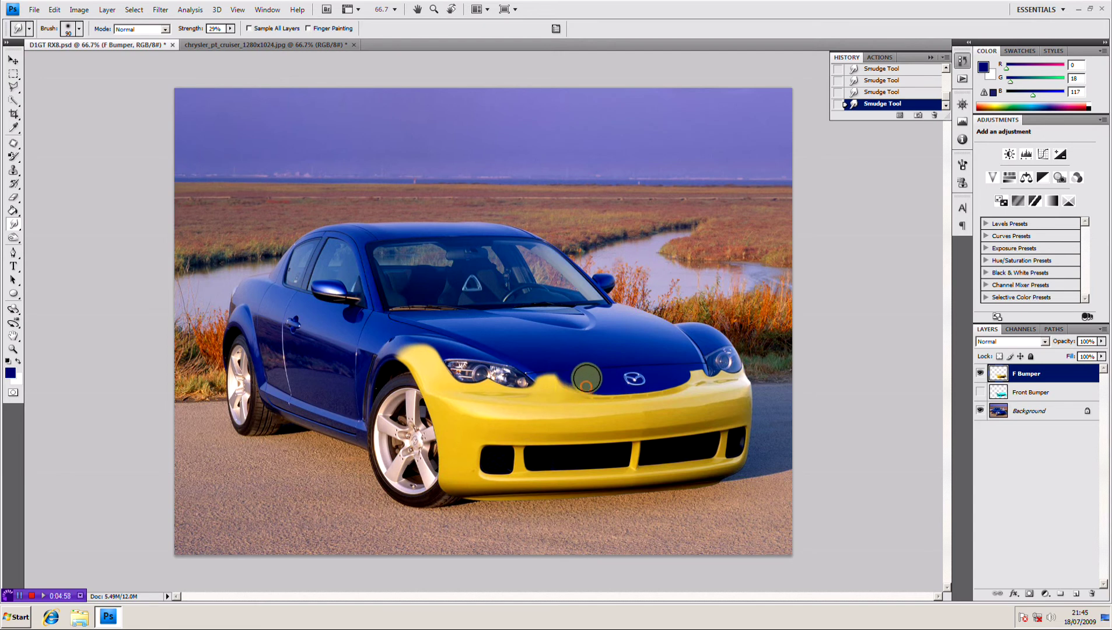
mouse_move(590, 387)
mouse_down()
mouse_move(581, 366)
mouse_move(582, 382)
mouse_move(551, 376)
mouse_up()
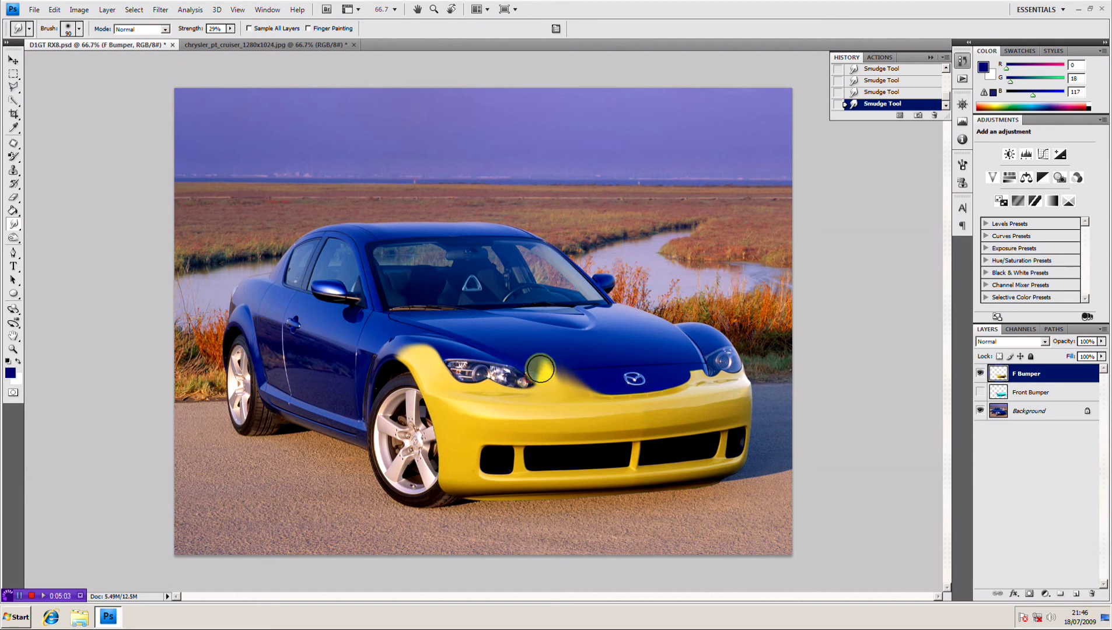
drag(540, 369, 524, 365)
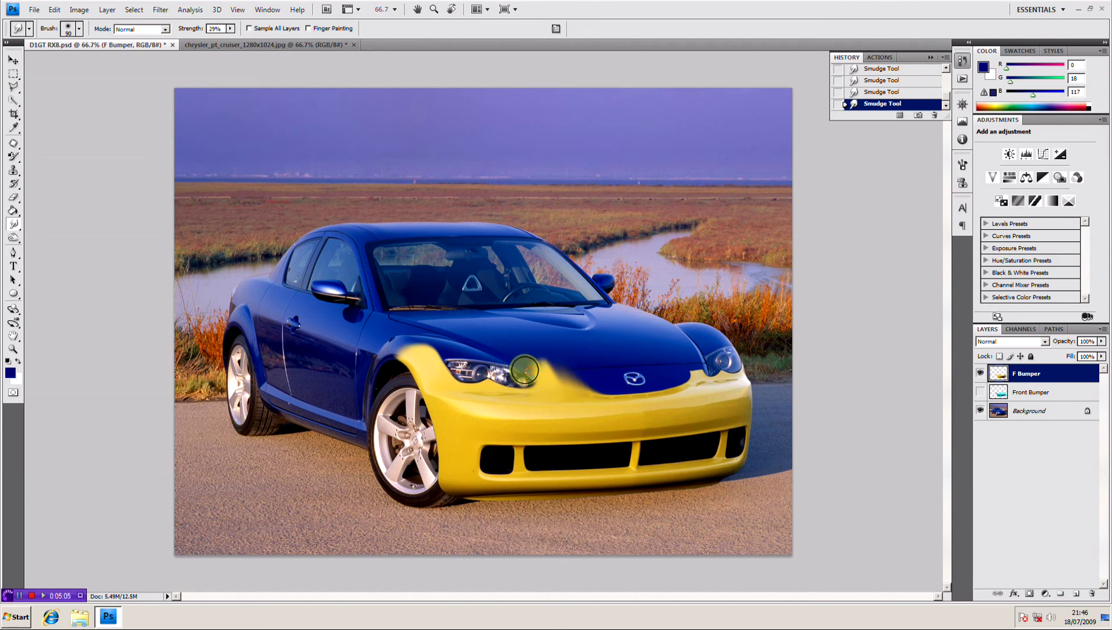
mouse_move(526, 369)
mouse_down()
mouse_move(576, 375)
mouse_move(546, 354)
mouse_move(601, 385)
mouse_move(600, 372)
mouse_up()
Step: Smudge the yellow up beside the far headlight and across the nose, covering the Mazda badge and meeting the hood line
drag(709, 378, 697, 364)
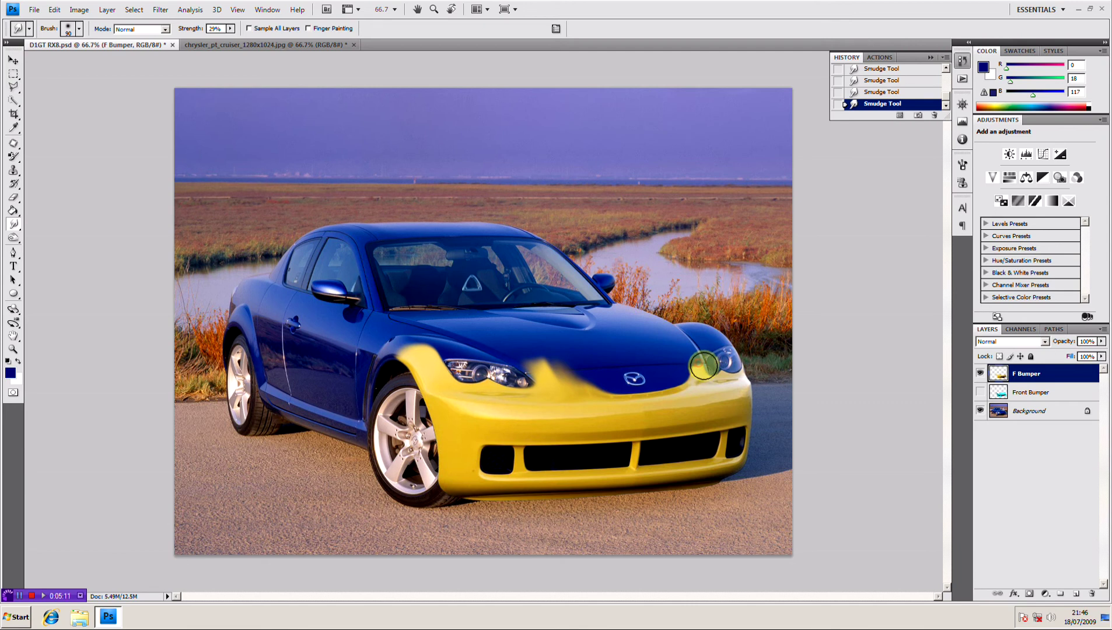
mouse_move(708, 361)
mouse_down()
mouse_move(682, 375)
mouse_move(667, 357)
mouse_move(677, 376)
mouse_move(661, 352)
mouse_move(677, 374)
mouse_move(670, 351)
mouse_move(692, 358)
mouse_move(676, 340)
mouse_move(673, 368)
mouse_move(659, 353)
mouse_move(666, 379)
mouse_move(648, 364)
mouse_move(653, 378)
mouse_move(644, 367)
mouse_move(636, 381)
mouse_move(629, 370)
mouse_move(629, 383)
mouse_move(605, 381)
mouse_move(637, 382)
mouse_up()
click(608, 376)
click(615, 379)
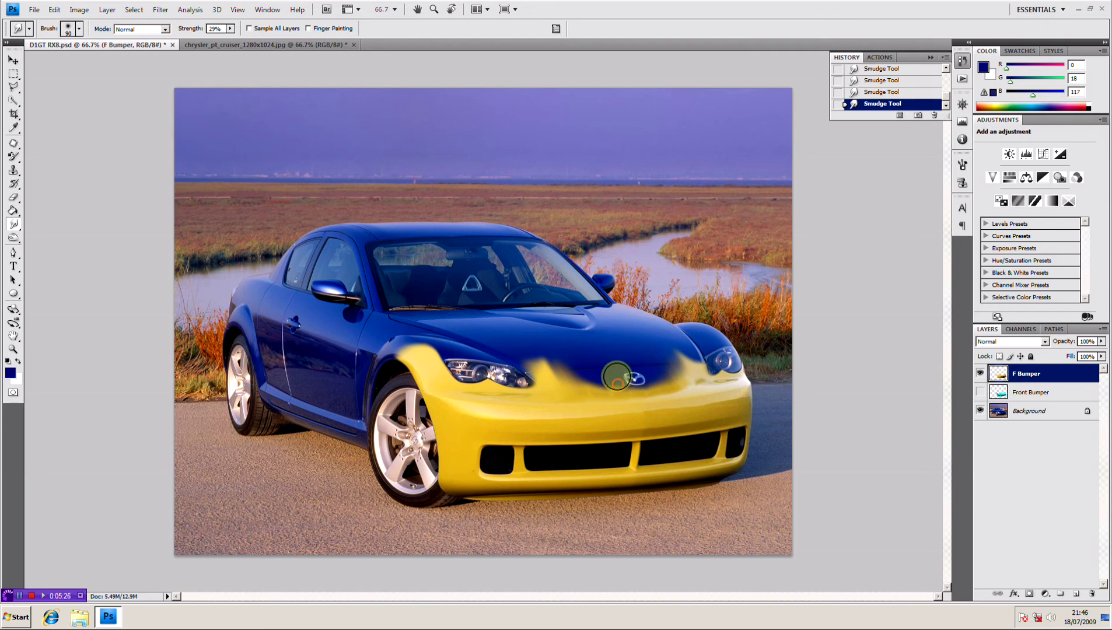
mouse_move(598, 364)
mouse_down()
mouse_move(615, 387)
mouse_move(635, 378)
mouse_move(634, 364)
mouse_move(653, 390)
mouse_move(638, 369)
mouse_move(663, 377)
mouse_move(652, 360)
mouse_move(671, 385)
mouse_move(650, 353)
mouse_move(646, 374)
mouse_move(672, 370)
mouse_move(663, 356)
mouse_move(667, 378)
mouse_move(670, 364)
mouse_move(633, 383)
mouse_move(621, 368)
mouse_move(617, 381)
mouse_move(593, 343)
mouse_move(598, 373)
mouse_move(546, 339)
mouse_move(581, 382)
mouse_up()
click(633, 372)
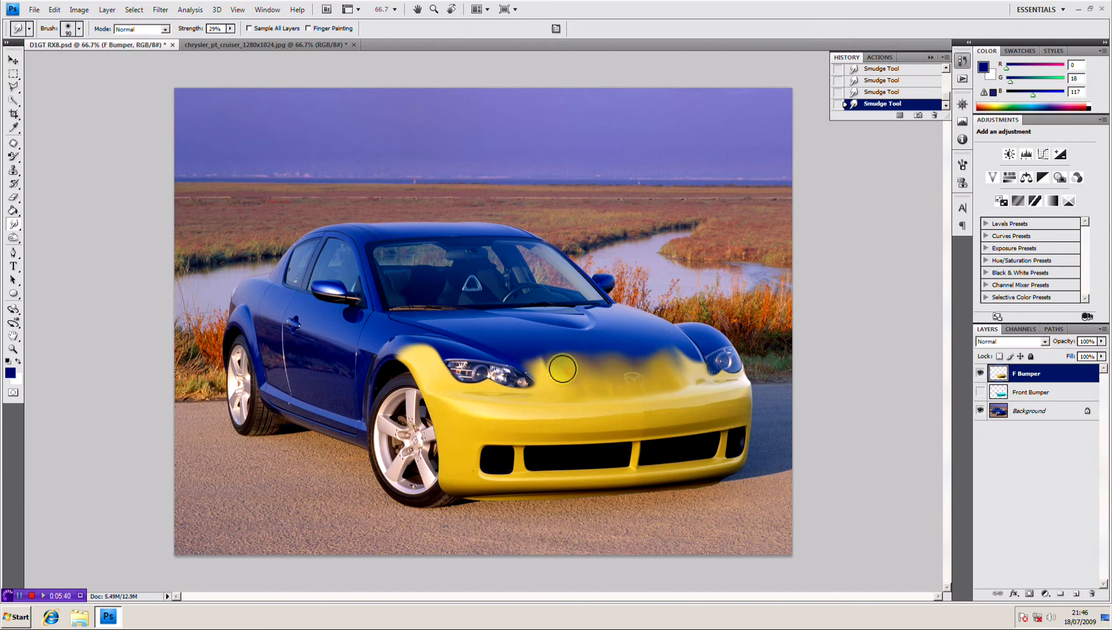
click(524, 360)
mouse_move(527, 364)
mouse_down()
mouse_move(542, 342)
mouse_move(630, 362)
mouse_move(622, 341)
mouse_move(692, 348)
mouse_up()
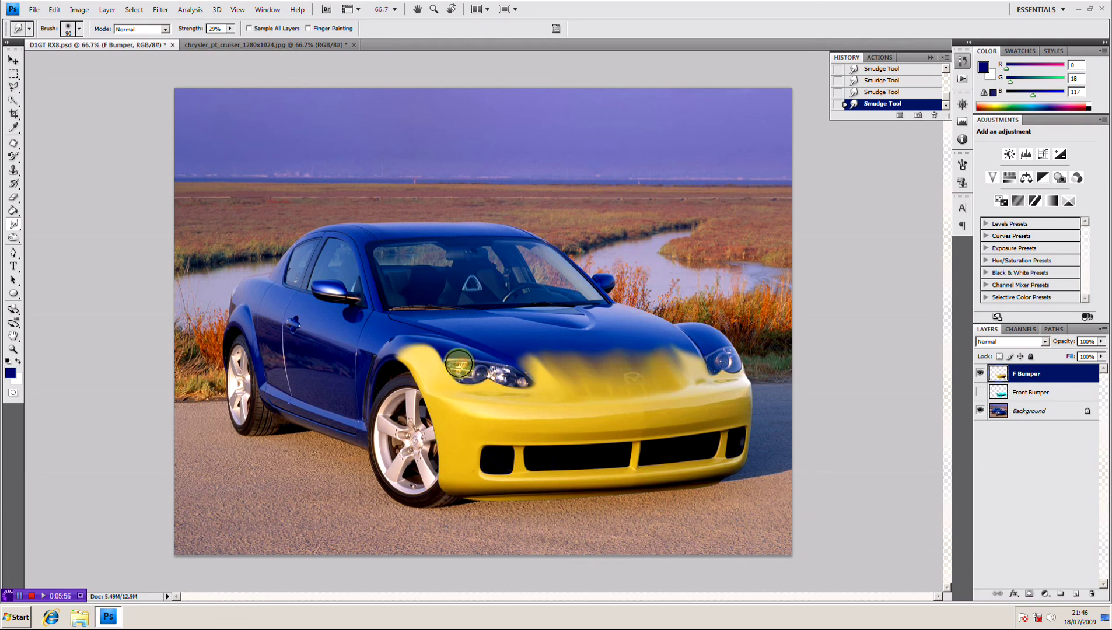
mouse_move(459, 374)
mouse_down()
mouse_move(505, 373)
mouse_move(479, 366)
mouse_move(566, 325)
mouse_up()
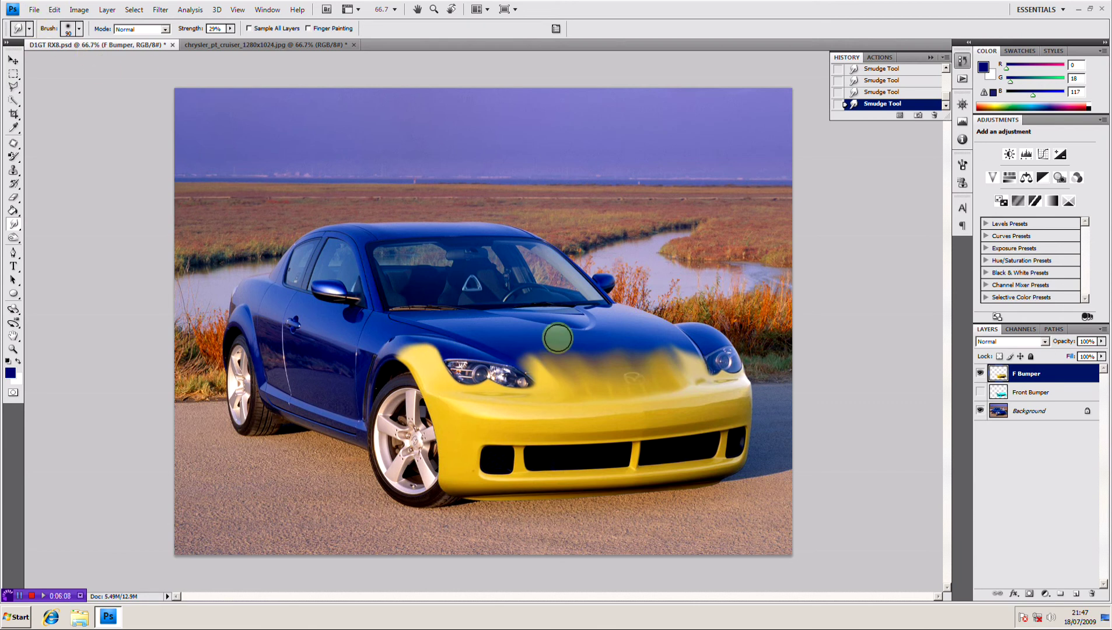
Step: Desaturate the bumper layer to grey with a Hue/Saturation saturation of -100
click(79, 10)
mouse_move(114, 38)
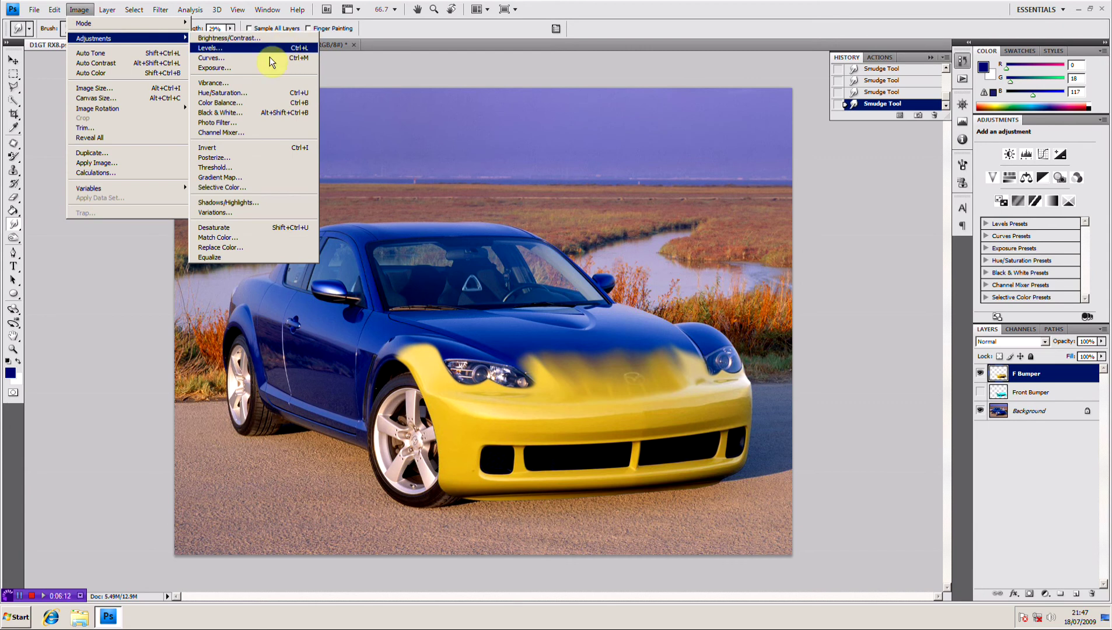
click(249, 94)
drag(842, 290, 783, 289)
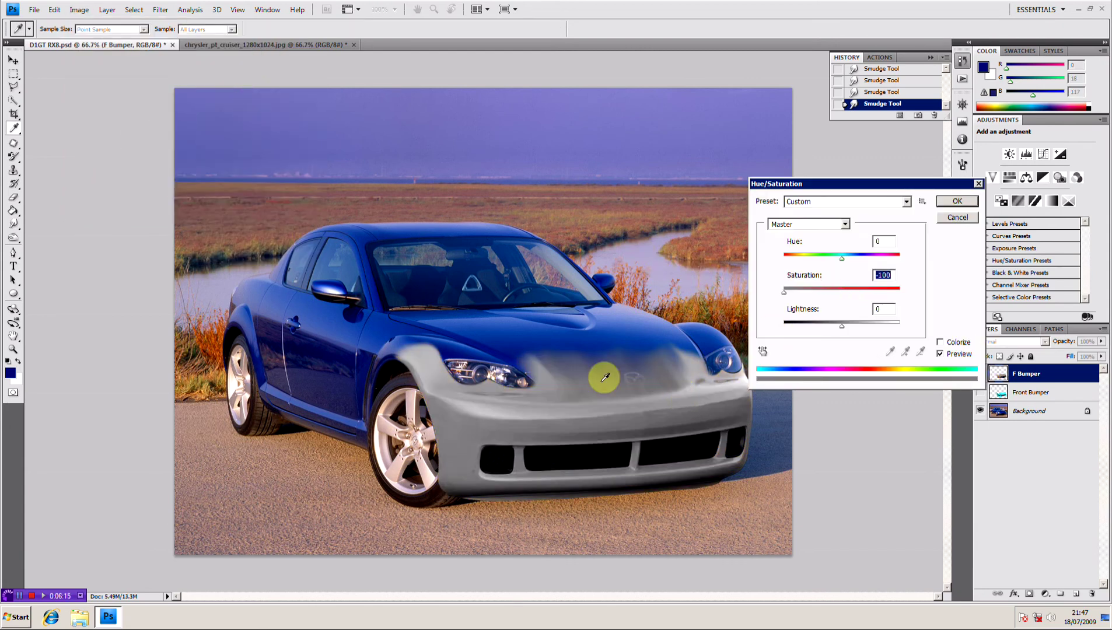
click(958, 201)
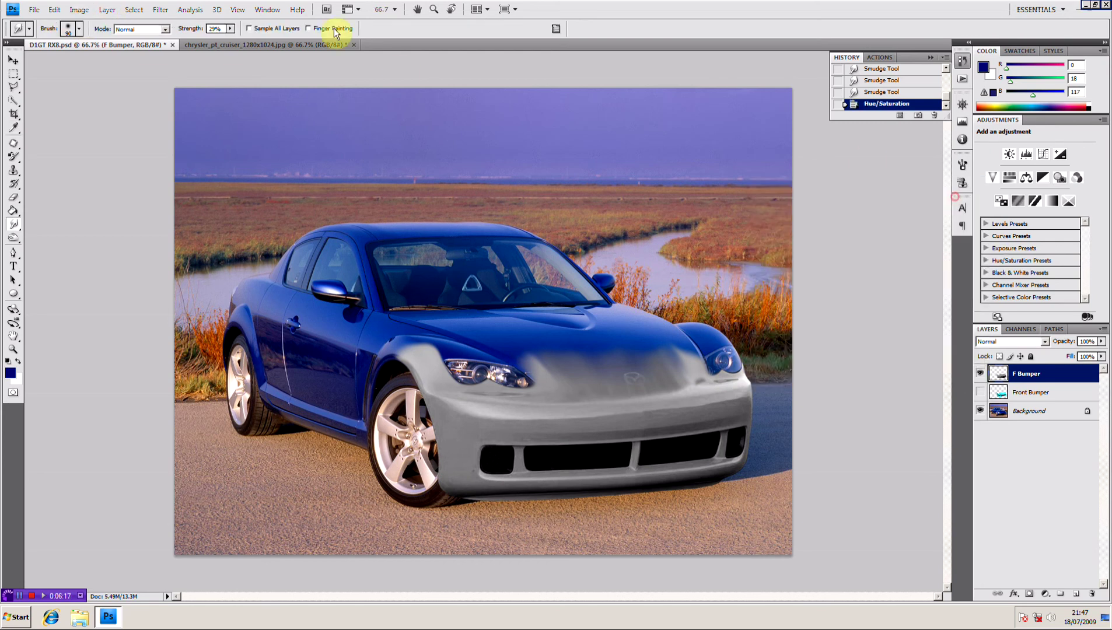
Step: Darken the grey bumper with Brightness/Contrast, using brightness -114 and contrast -21
click(89, 10)
mouse_move(102, 37)
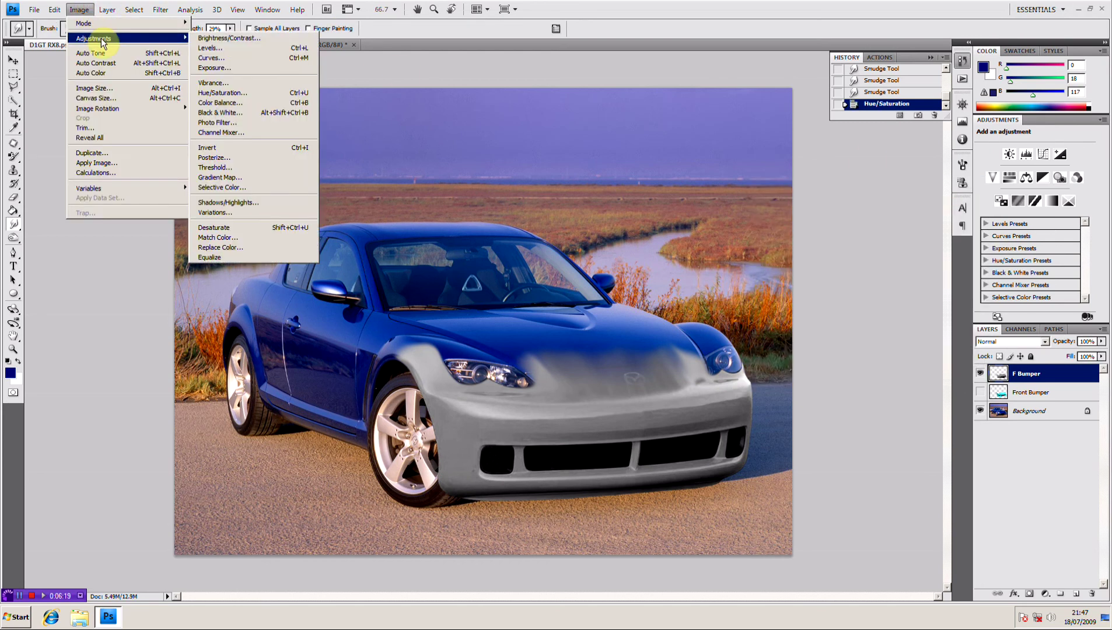
click(237, 36)
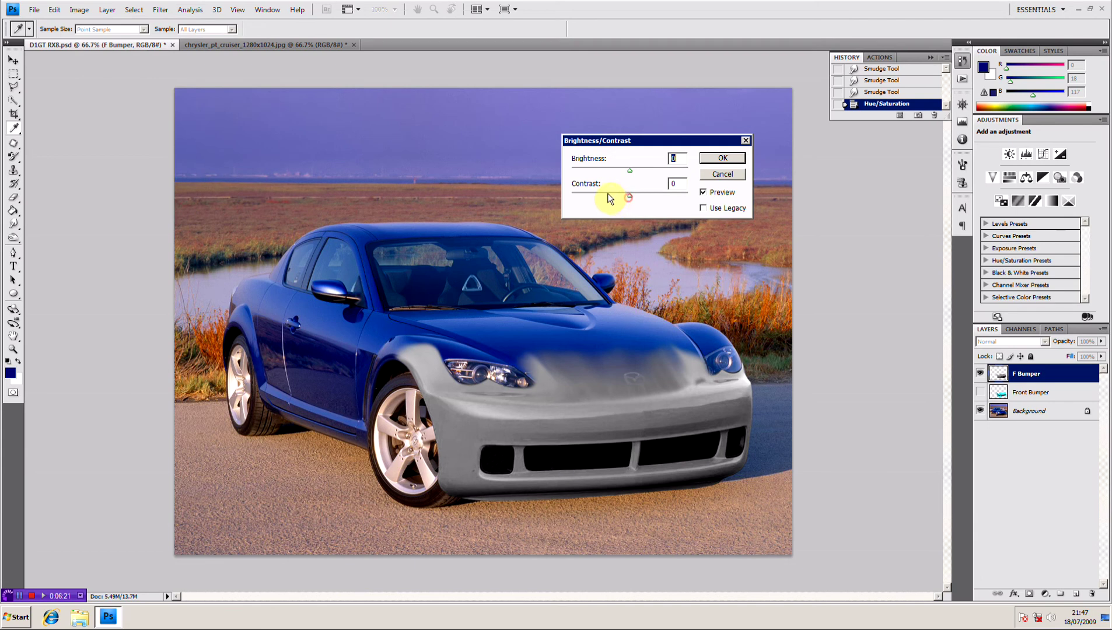
drag(630, 196, 586, 169)
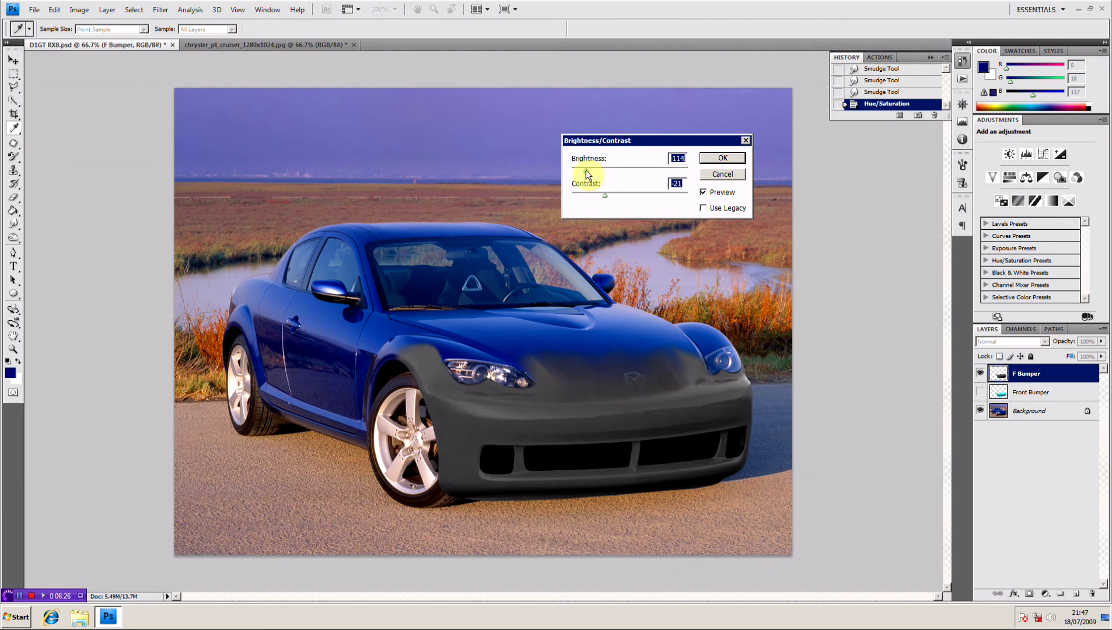
click(706, 158)
Step: Lower the bumper layer's exposure to -0.24
click(79, 10)
mouse_move(108, 38)
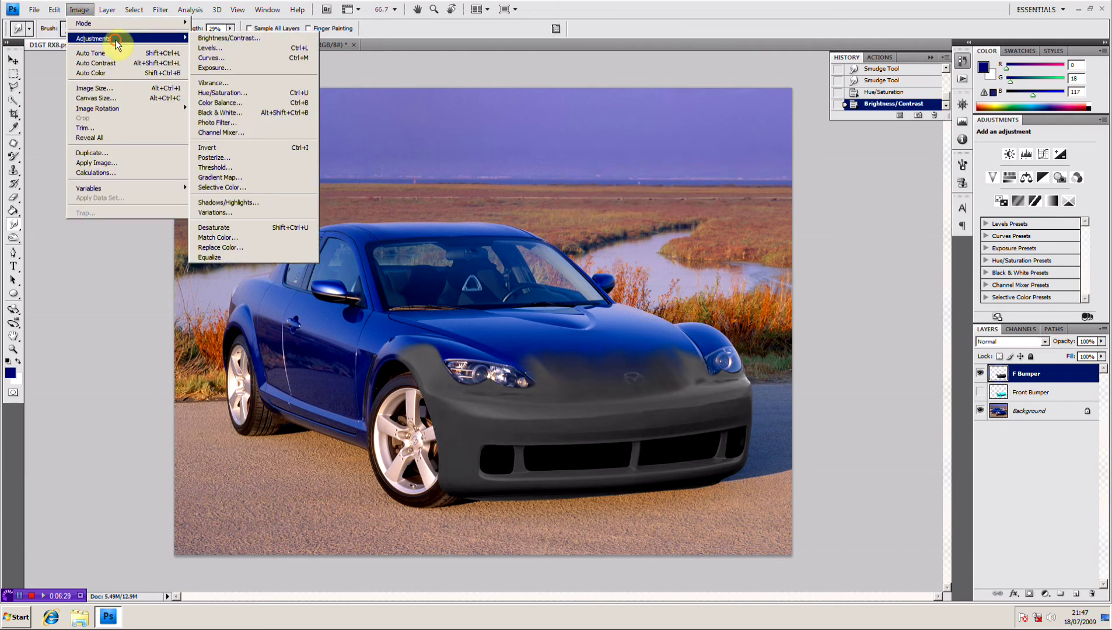
click(244, 71)
drag(531, 219, 522, 217)
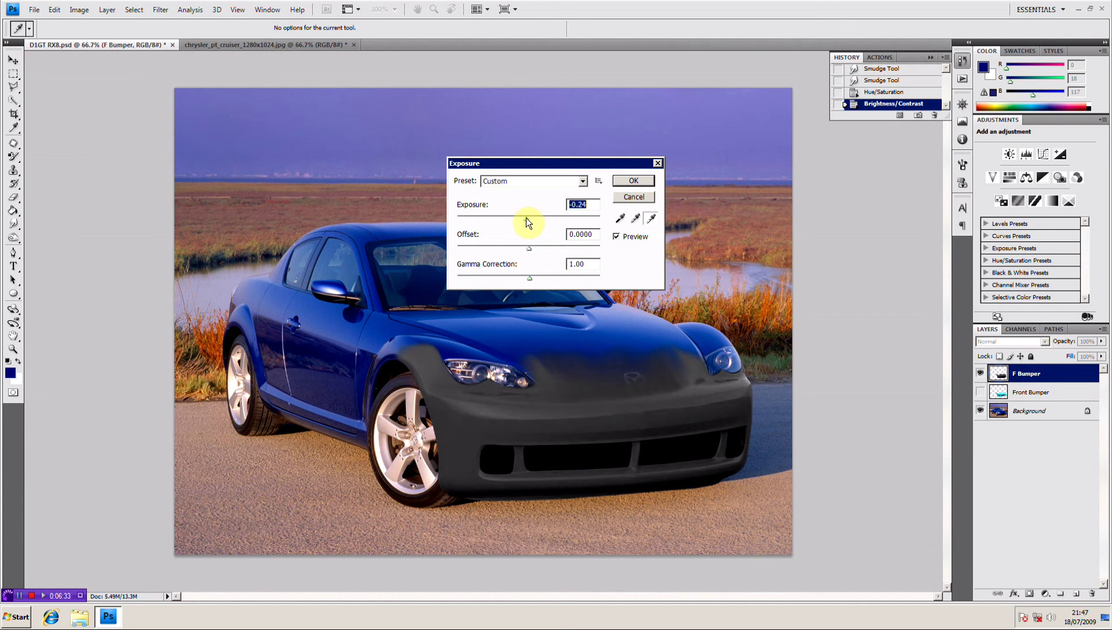
click(631, 186)
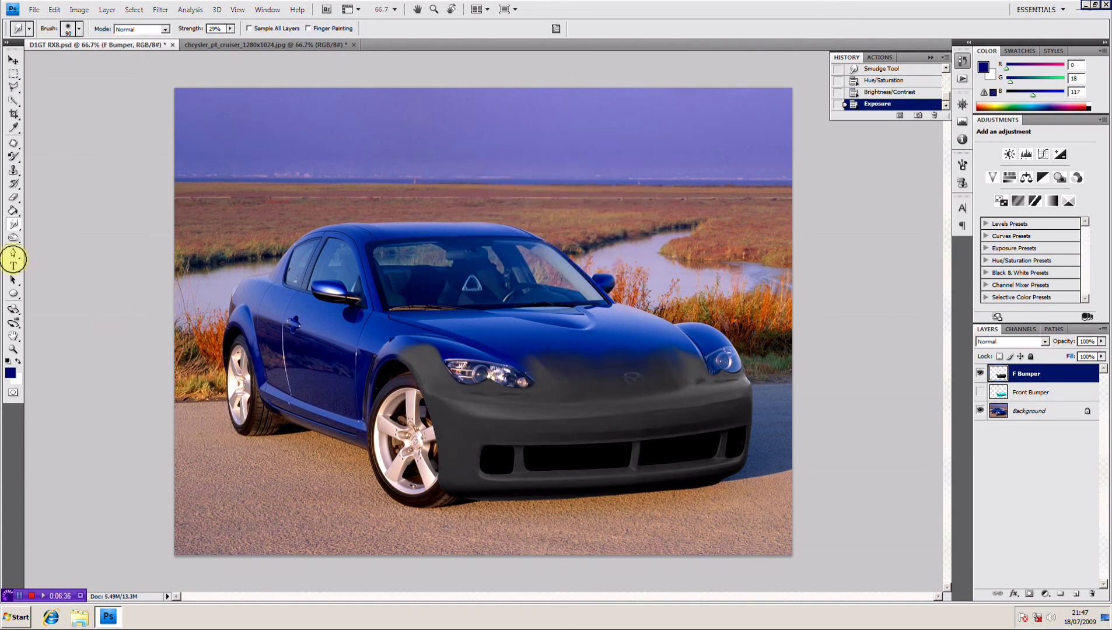
Step: Sample the hood's blue with the Color Replacement tool and recolour the nose and upper part of the bumper
click(10, 157)
alt+click(640, 344)
mouse_move(640, 344)
mouse_down()
mouse_move(574, 370)
mouse_move(550, 350)
mouse_move(565, 374)
mouse_move(552, 378)
mouse_move(575, 387)
mouse_move(657, 357)
mouse_move(688, 378)
mouse_move(725, 381)
mouse_move(591, 386)
mouse_move(636, 391)
mouse_move(427, 366)
mouse_move(459, 381)
mouse_move(474, 407)
mouse_move(623, 404)
mouse_move(471, 410)
mouse_move(760, 397)
mouse_move(737, 378)
mouse_up()
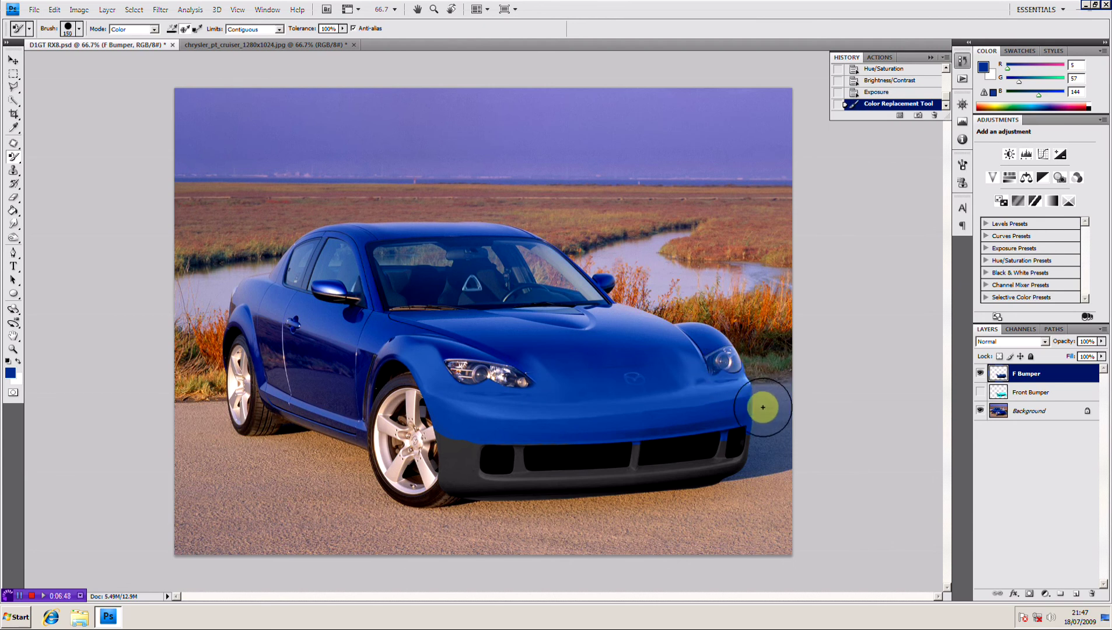
Step: Reduce the brush size to 60 and recolour the bumper's remaining grey lower parts around the grille openings in blue
key(bracketleft)
key(bracketleft)
key(bracketleft)
key(bracketleft)
key(bracketleft)
key(bracketleft)
key(bracketleft)
mouse_move(458, 418)
mouse_down()
mouse_move(458, 466)
mouse_move(485, 427)
mouse_move(466, 472)
mouse_move(444, 434)
mouse_up()
mouse_move(472, 509)
mouse_down()
mouse_move(643, 487)
mouse_move(760, 451)
mouse_move(750, 440)
mouse_move(729, 480)
mouse_move(723, 454)
mouse_move(635, 477)
mouse_move(634, 438)
mouse_move(601, 492)
mouse_move(520, 483)
mouse_move(515, 442)
mouse_move(517, 466)
mouse_move(488, 442)
mouse_move(550, 443)
mouse_move(532, 451)
mouse_move(542, 474)
mouse_move(622, 480)
mouse_up()
mouse_move(717, 402)
mouse_down()
mouse_move(691, 390)
mouse_move(603, 405)
mouse_move(502, 335)
mouse_move(466, 328)
mouse_up()
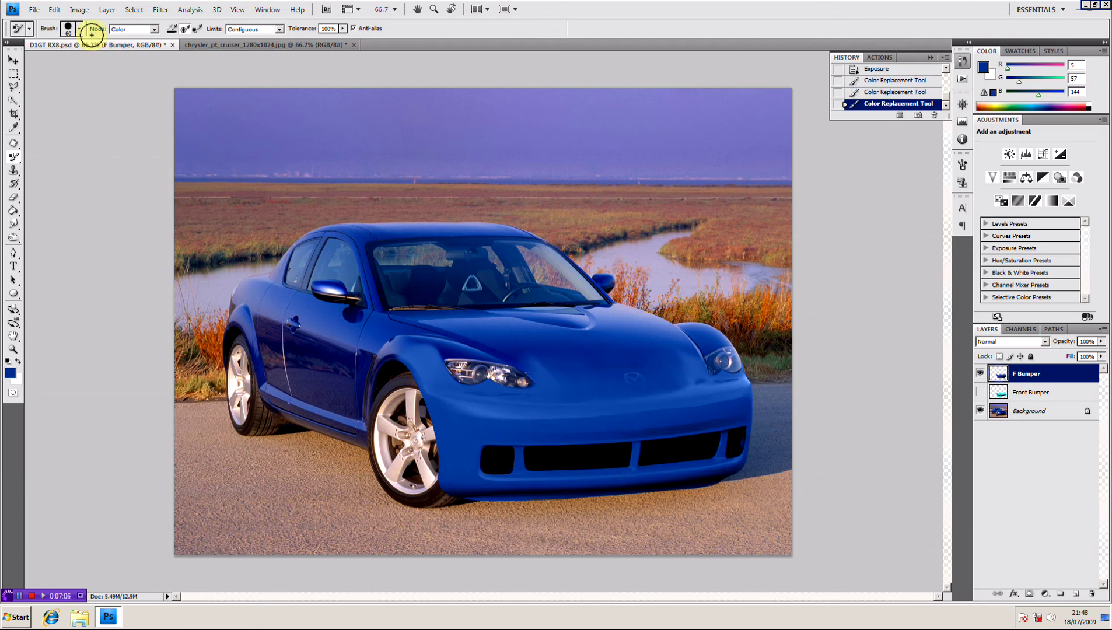
Step: Match the blue bumper to the car's paint with Brightness/Contrast, using brightness -64 and contrast -27
click(78, 9)
mouse_move(96, 38)
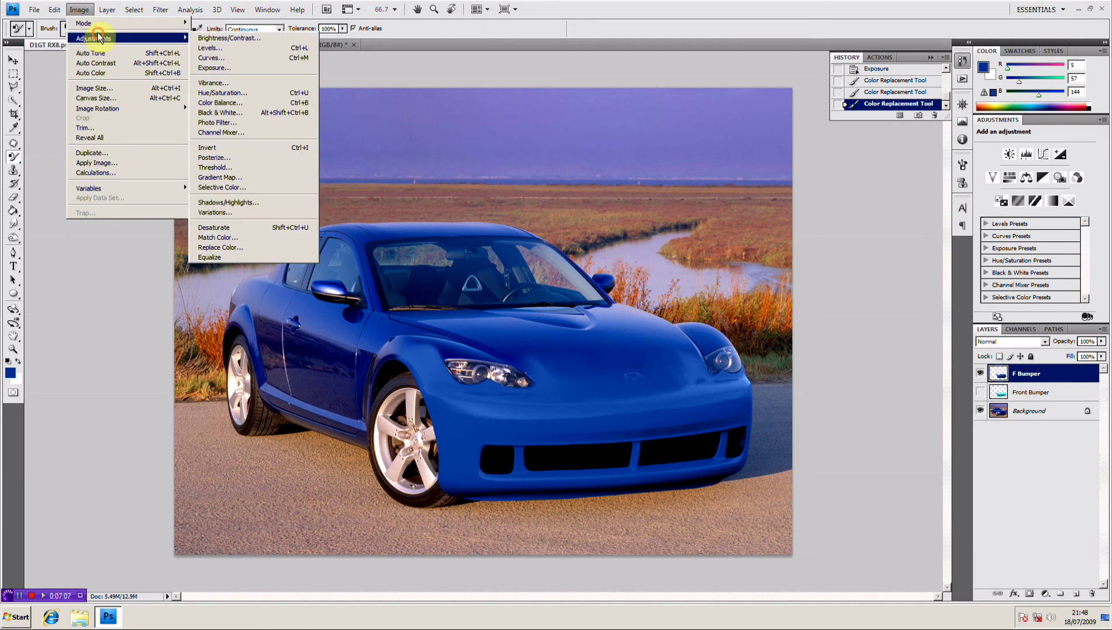
click(285, 37)
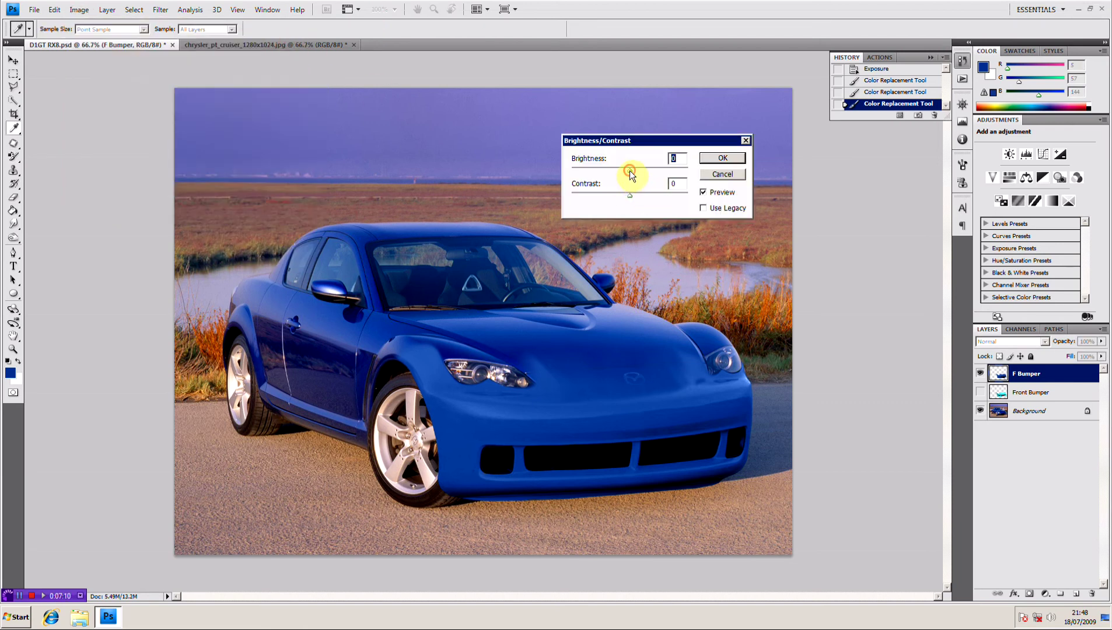
drag(630, 171, 639, 197)
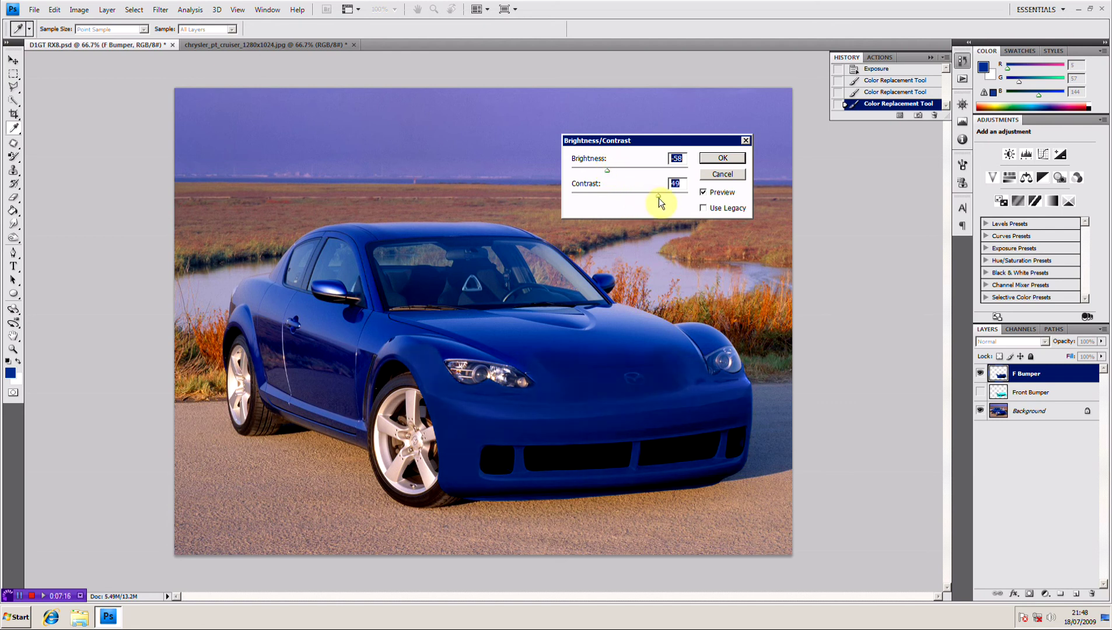
drag(660, 198, 657, 198)
drag(608, 170, 605, 170)
click(605, 169)
drag(653, 197, 598, 194)
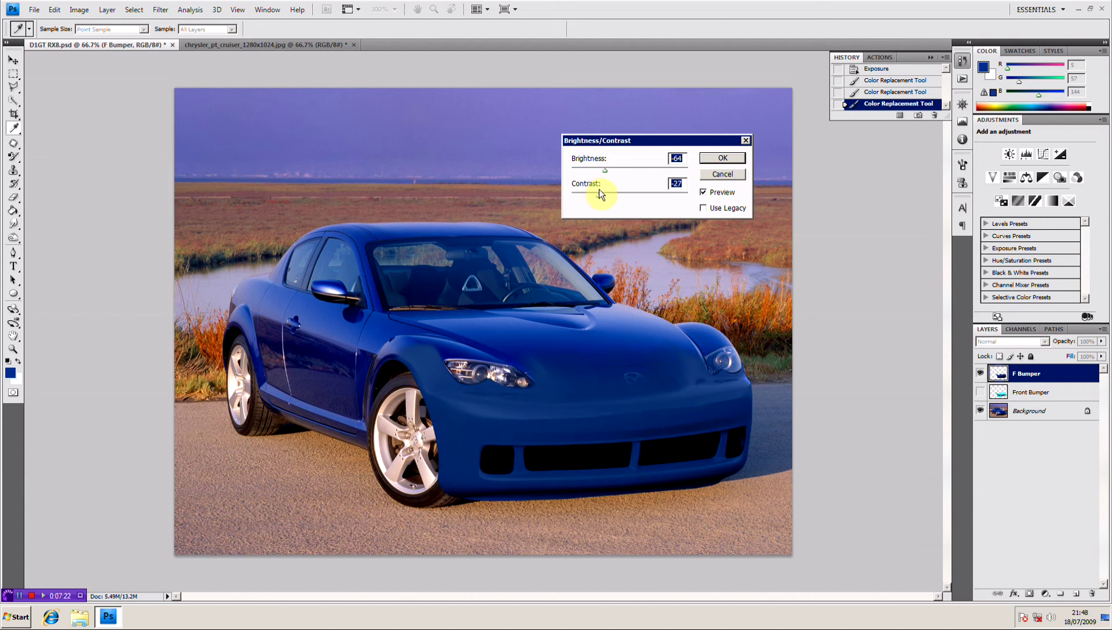
click(709, 161)
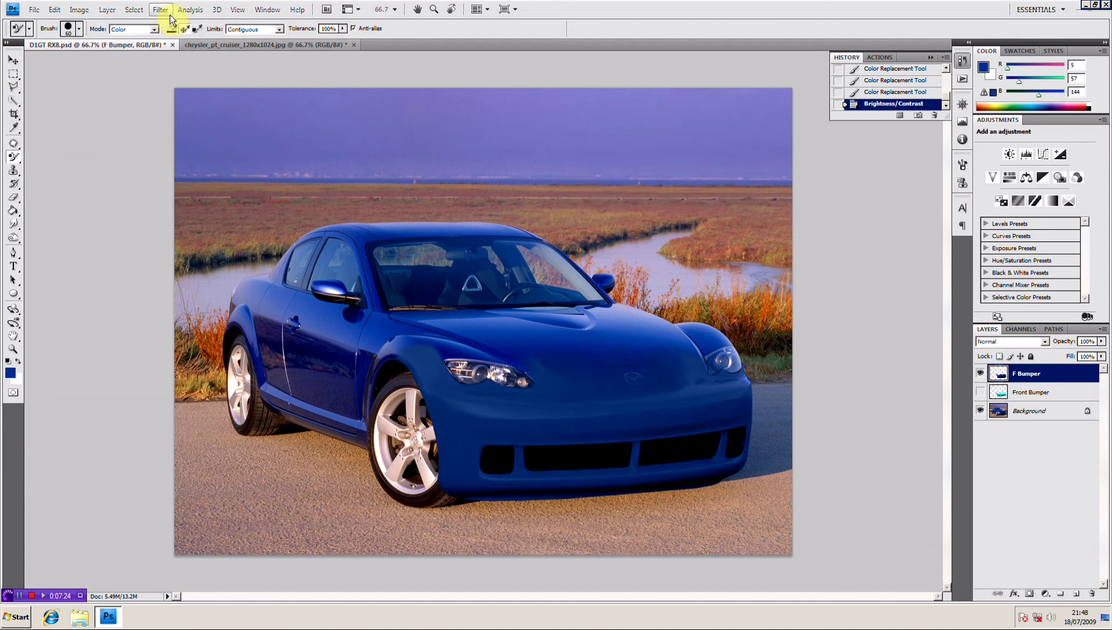
Step: Increase the F Bumper layer's saturation to +34 with Hue/Saturation
click(79, 10)
mouse_move(119, 39)
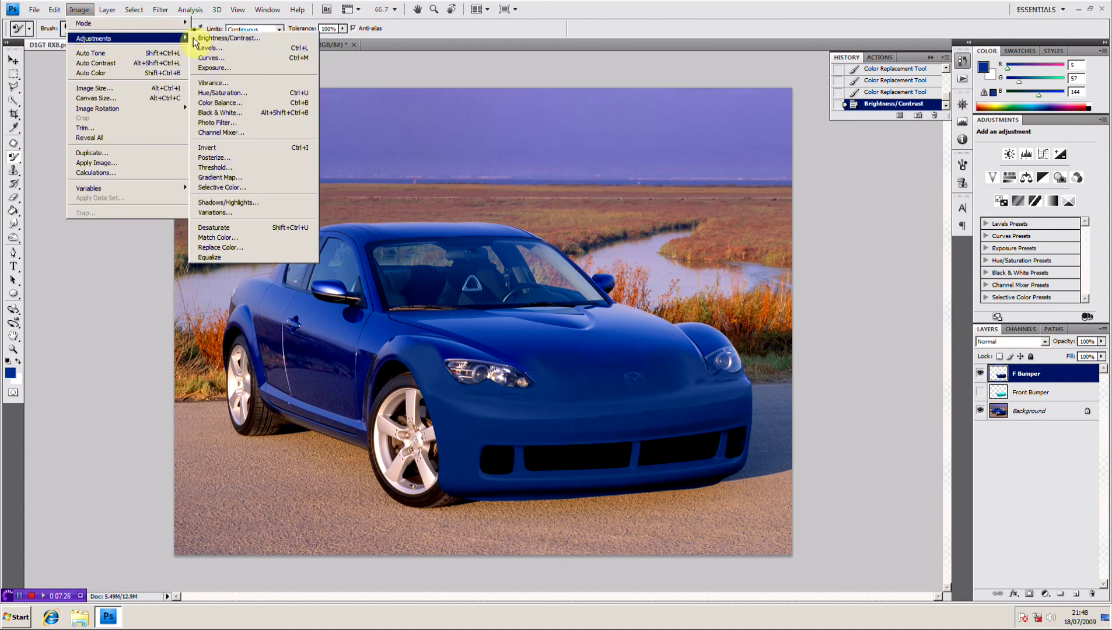
click(261, 95)
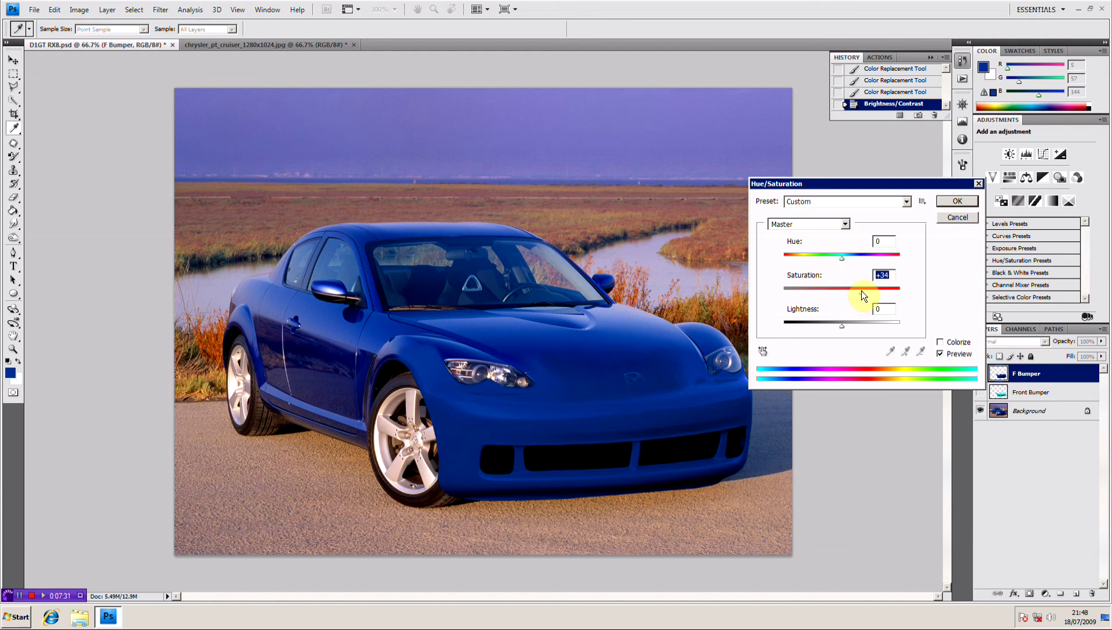
click(954, 205)
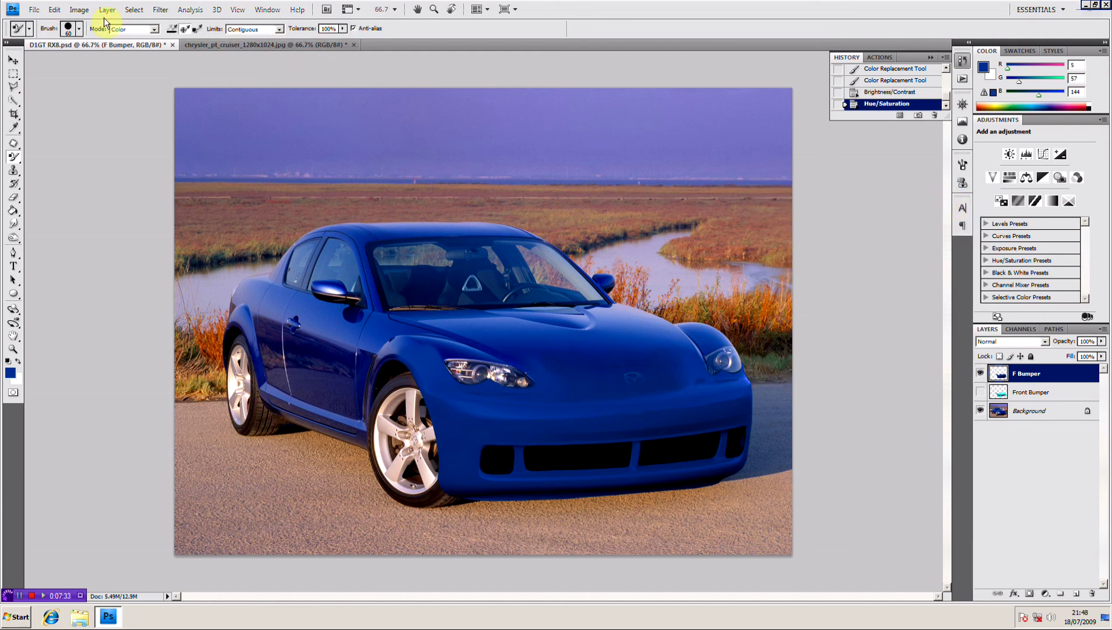
Step: Darken and soften the bumper's paint with Brightness/Contrast, using brightness -21 and contrast -26
click(80, 9)
mouse_move(120, 43)
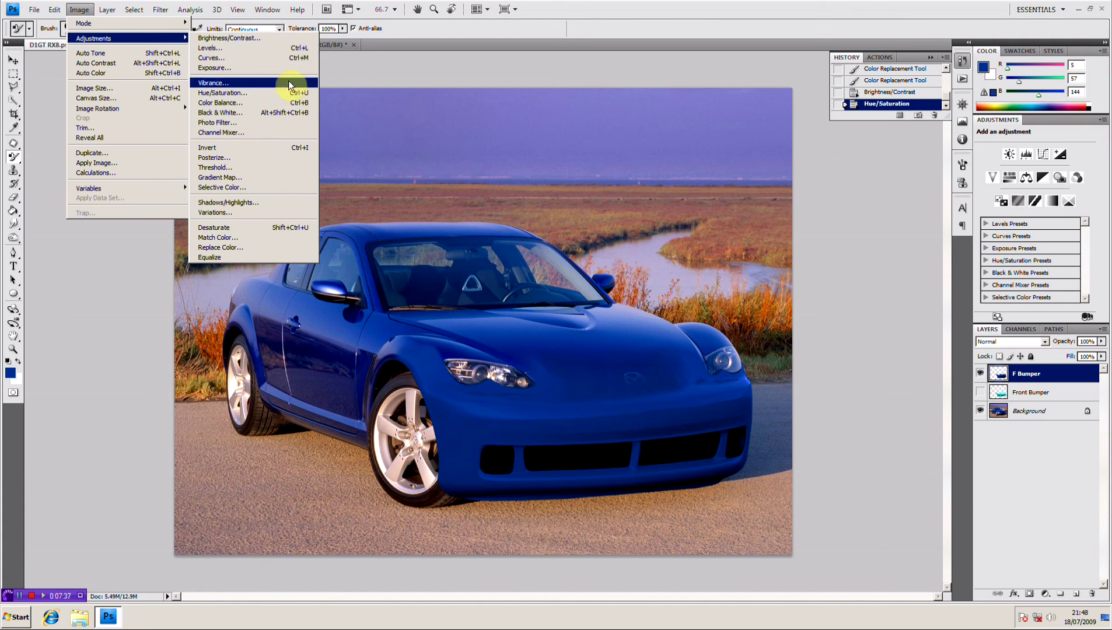
click(284, 39)
mouse_move(631, 170)
mouse_down()
mouse_move(621, 168)
mouse_move(622, 193)
mouse_move(600, 193)
mouse_up()
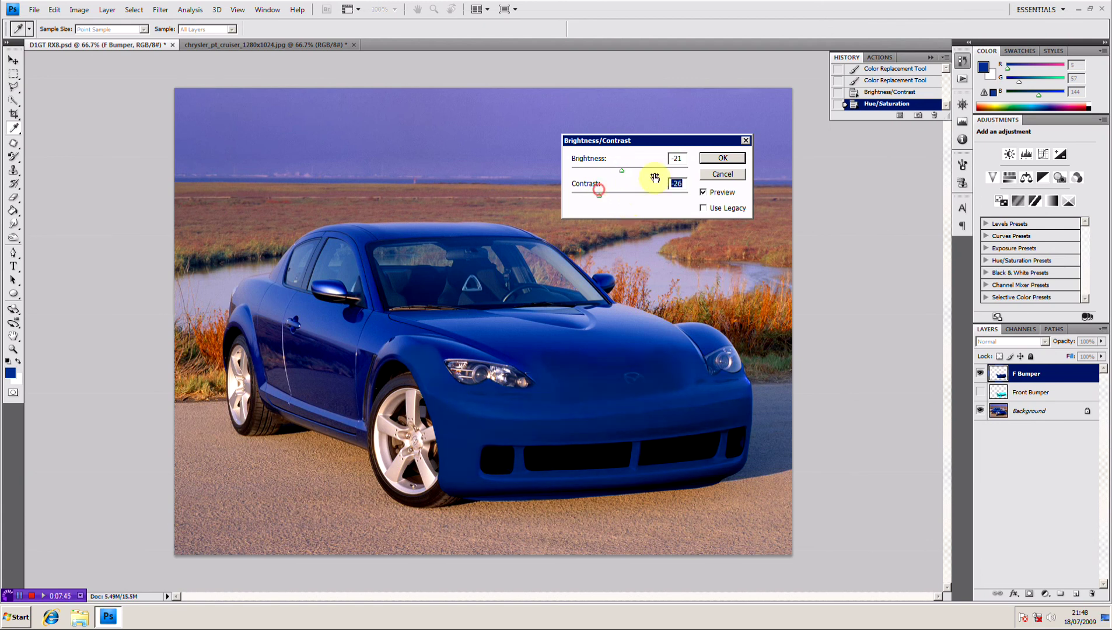
click(704, 166)
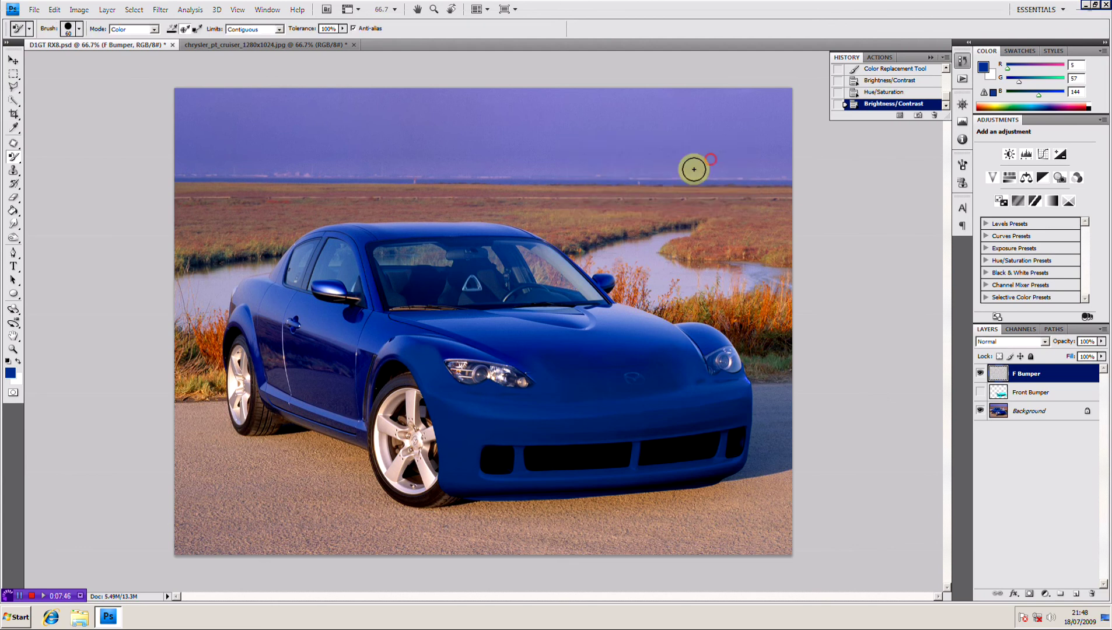
Step: Set the Eraser to 27% opacity and blend the bumper layer's edge into the front fender above the near headlight
right_click(13, 197)
click(35, 197)
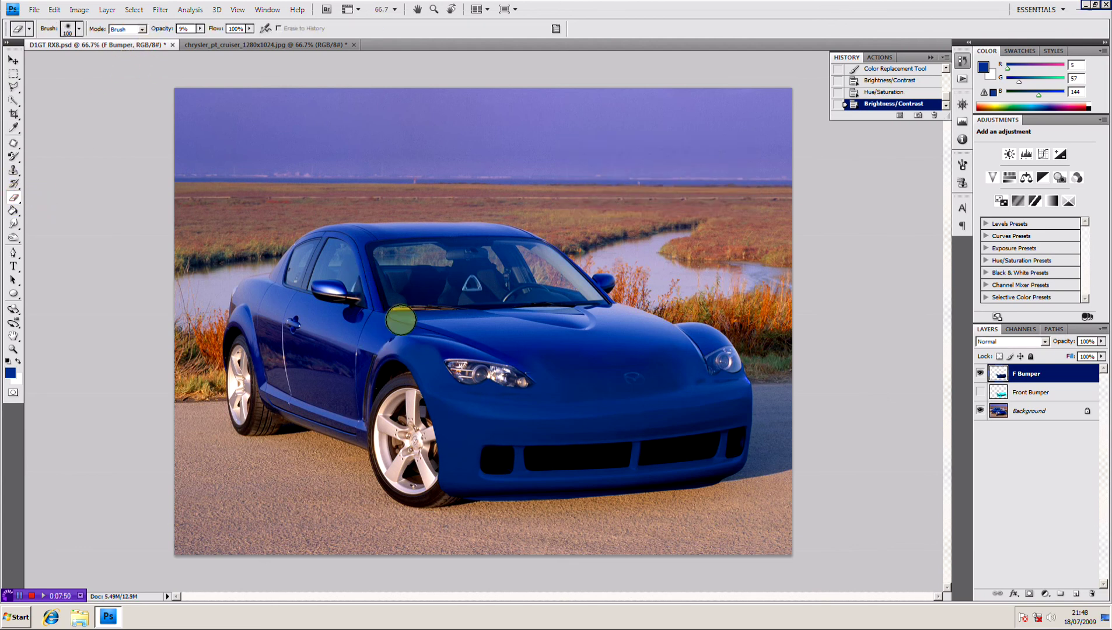
click(201, 28)
drag(202, 39, 211, 39)
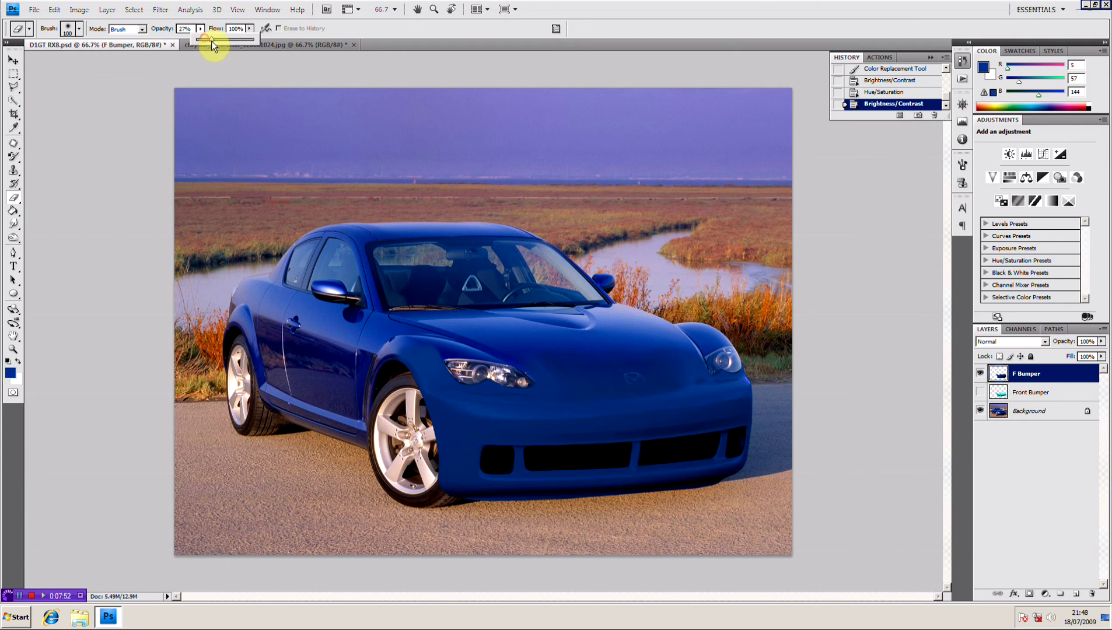
click(442, 322)
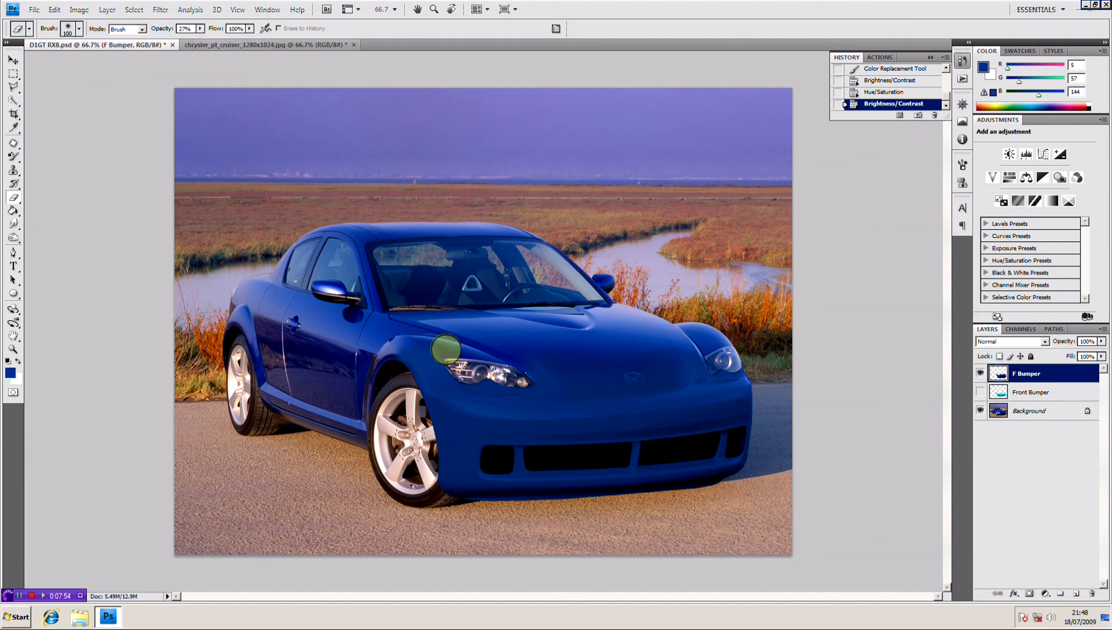
click(443, 349)
click(427, 335)
click(437, 345)
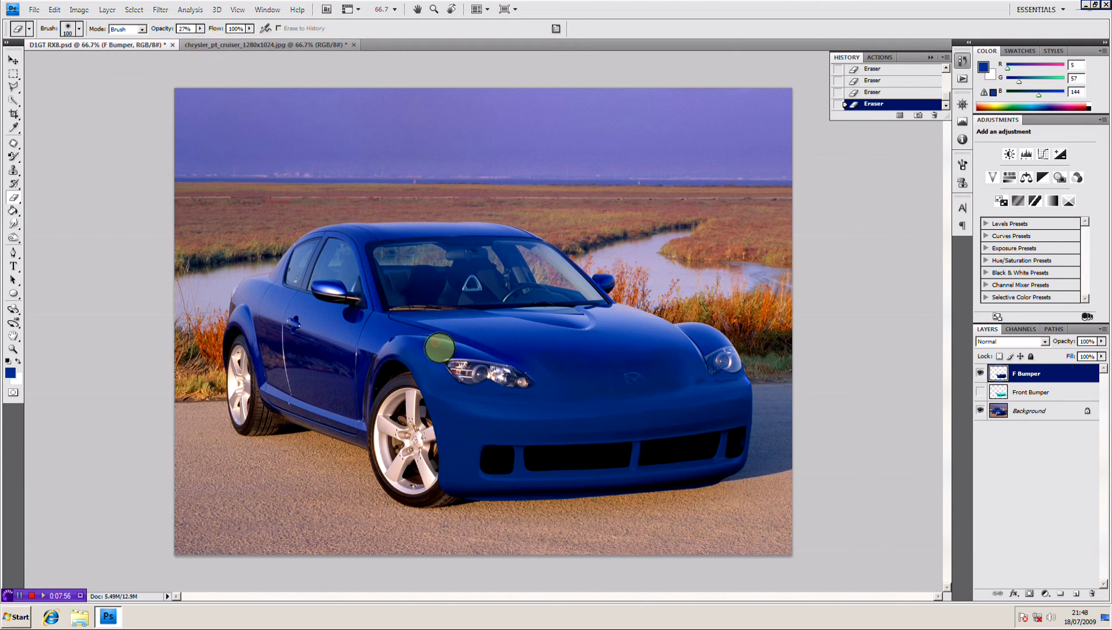
click(445, 350)
click(441, 349)
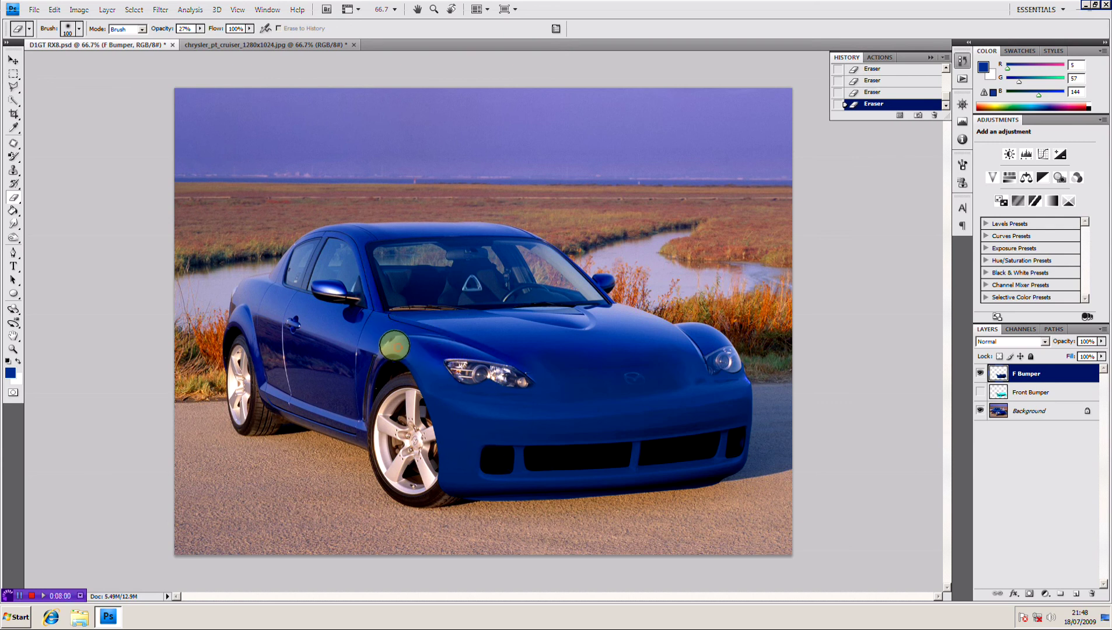
click(378, 345)
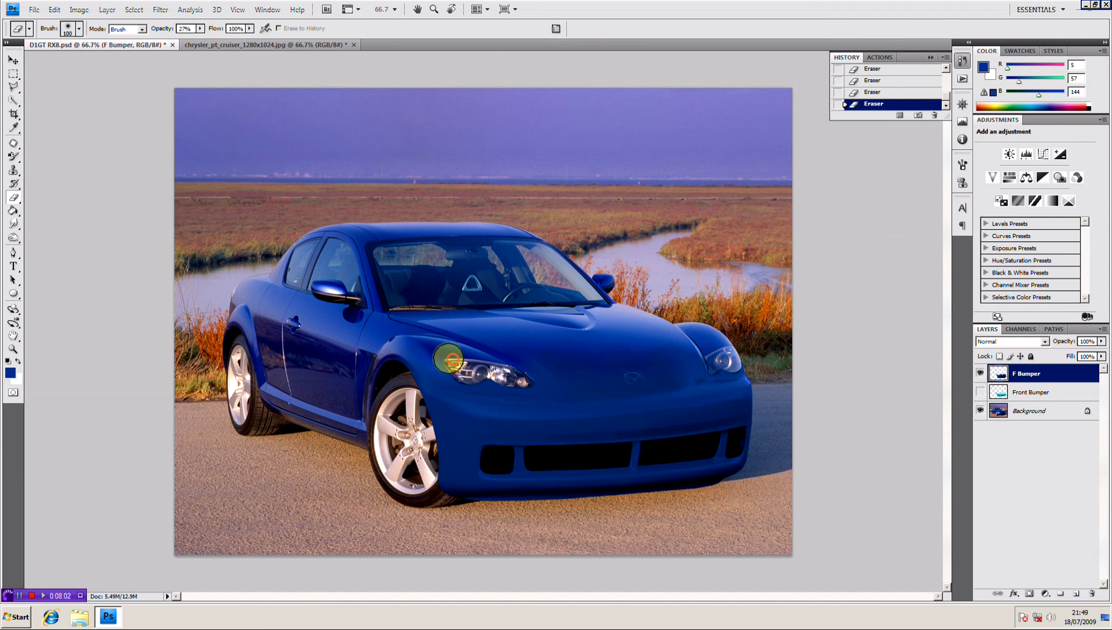
click(442, 349)
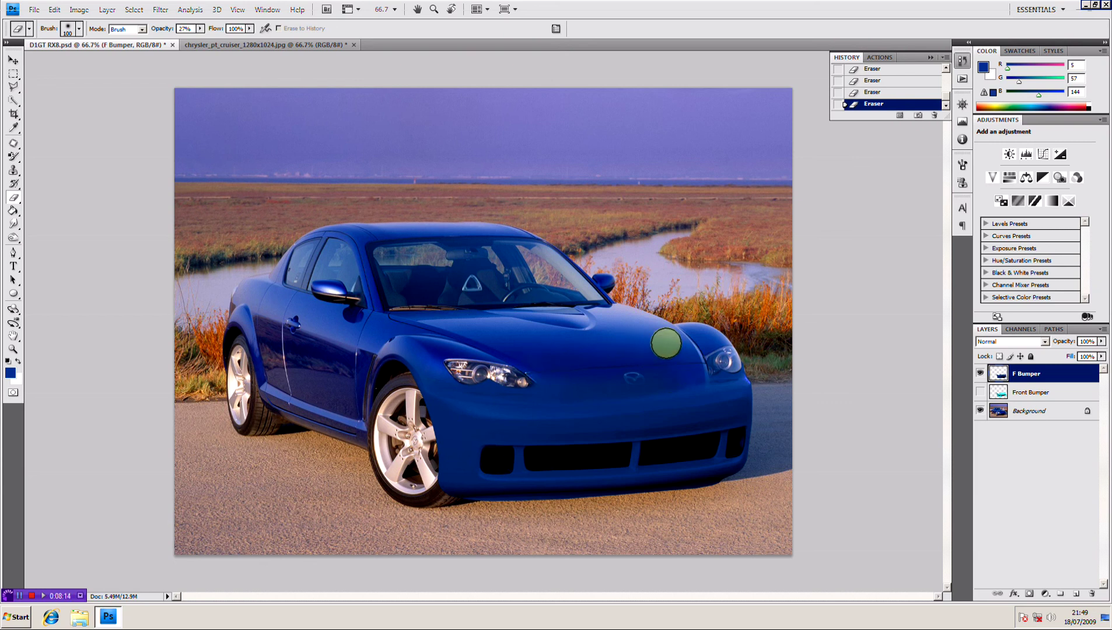
Step: Erase the bumper layer over the hood's front edge to bring back the Mazda badge and the area beside the far headlight
click(684, 361)
mouse_move(625, 369)
mouse_down()
mouse_move(645, 368)
mouse_move(570, 370)
mouse_up()
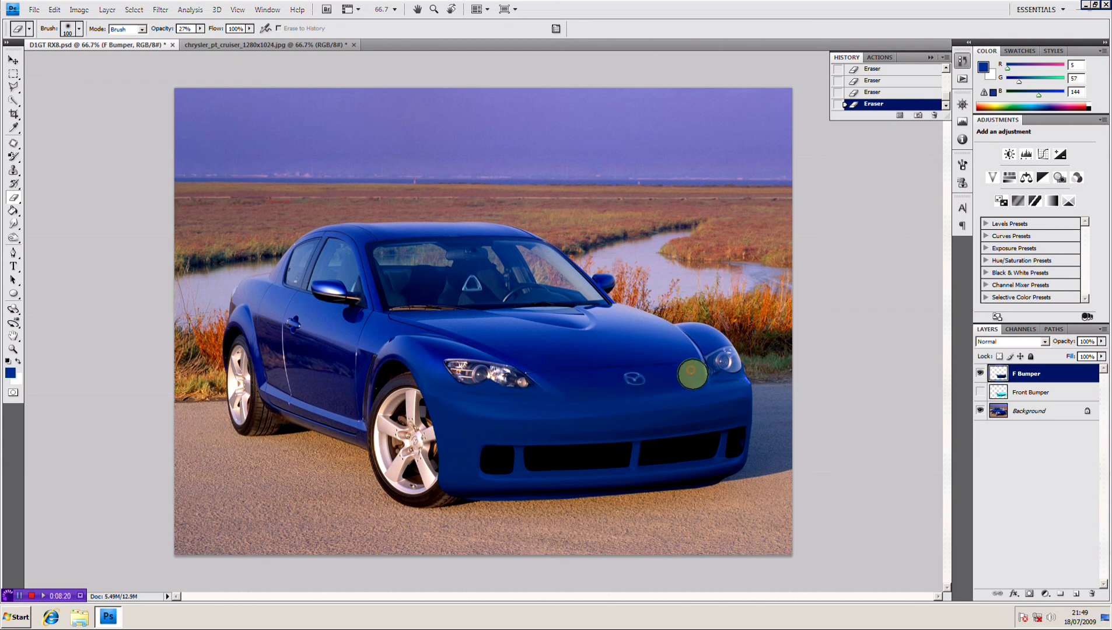
click(691, 372)
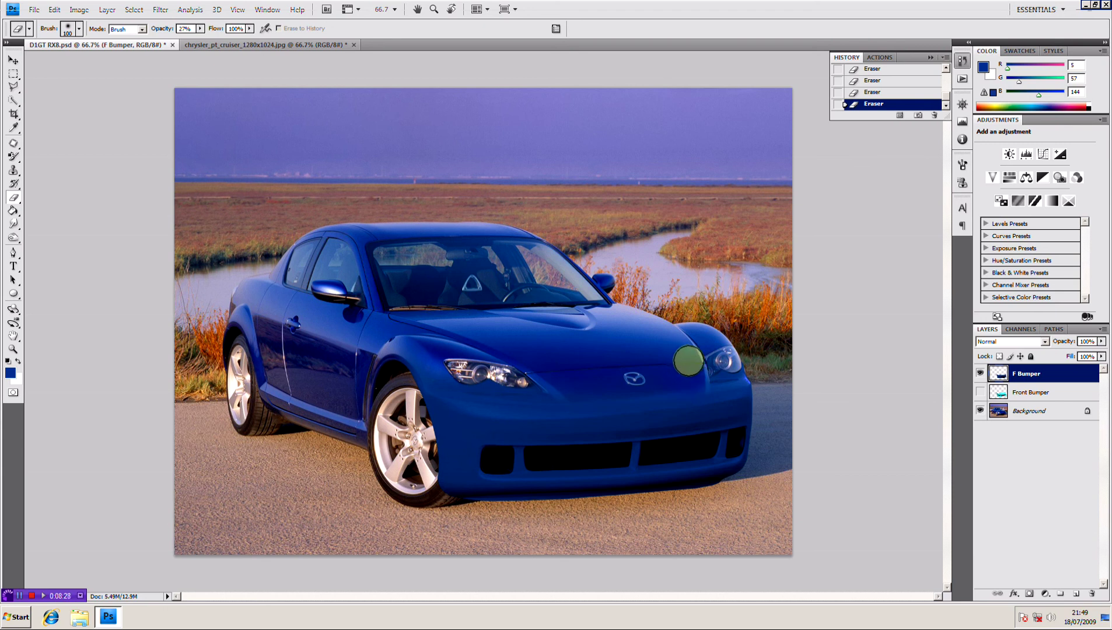
Step: Reduce the eraser size to 50 and erase along the hood seam between the near headlight and the badge
key(bracketleft)
key(bracketleft)
key(bracketleft)
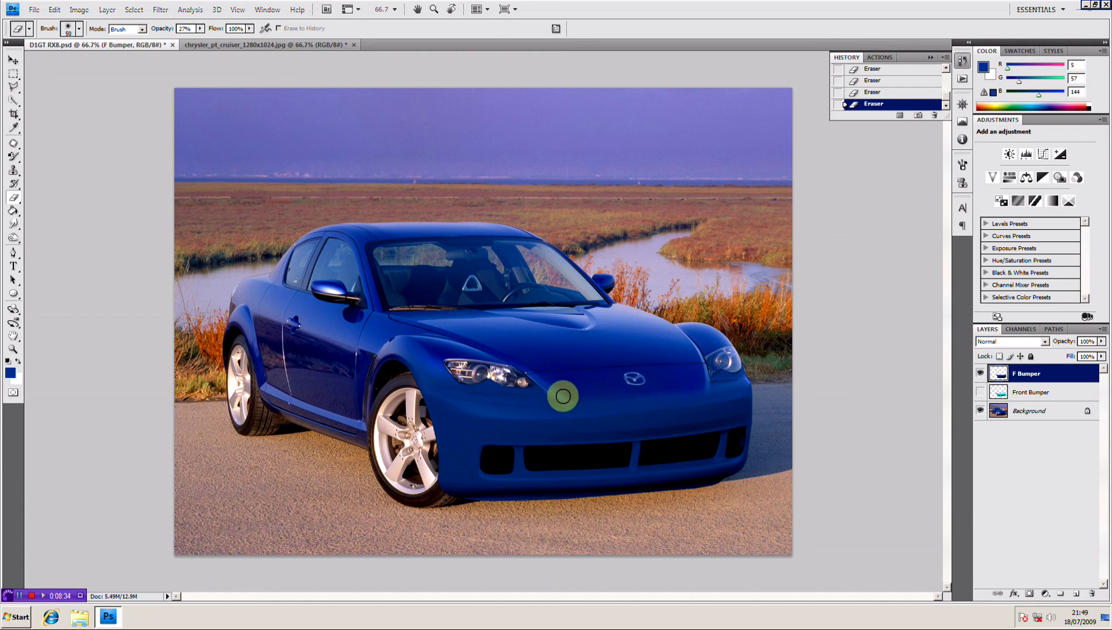
click(562, 382)
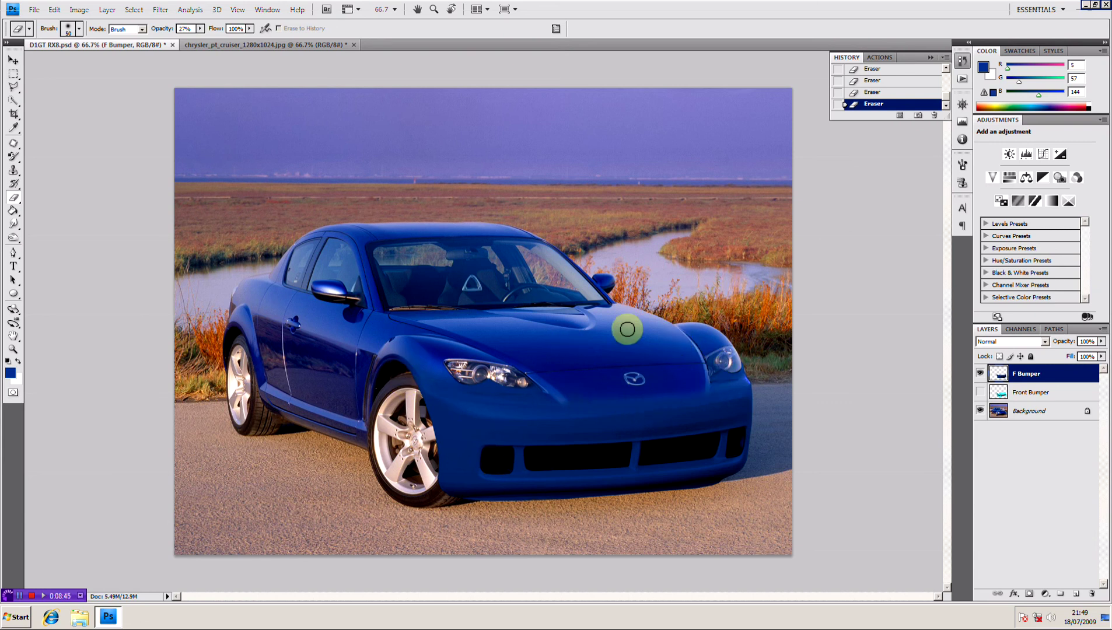
Step: Set the Eraser to 1% opacity and size 150 for very light blending of the bumper layer
click(200, 28)
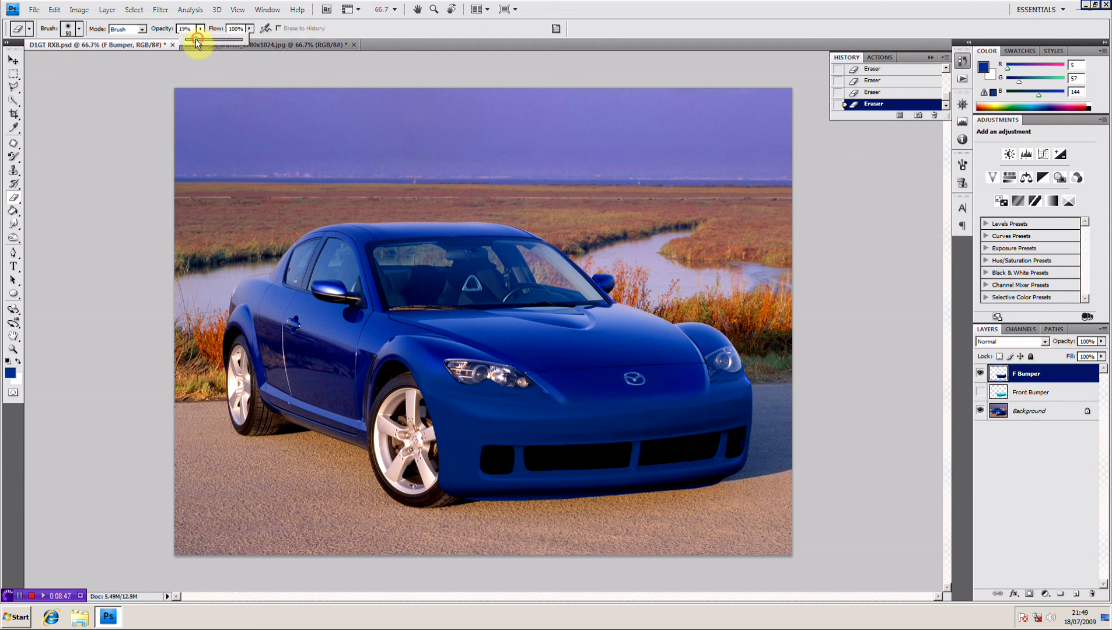
drag(188, 39, 184, 39)
key(bracketright)
key(bracketright)
key(bracketright)
key(bracketright)
key(bracketright)
key(bracketright)
key(bracketright)
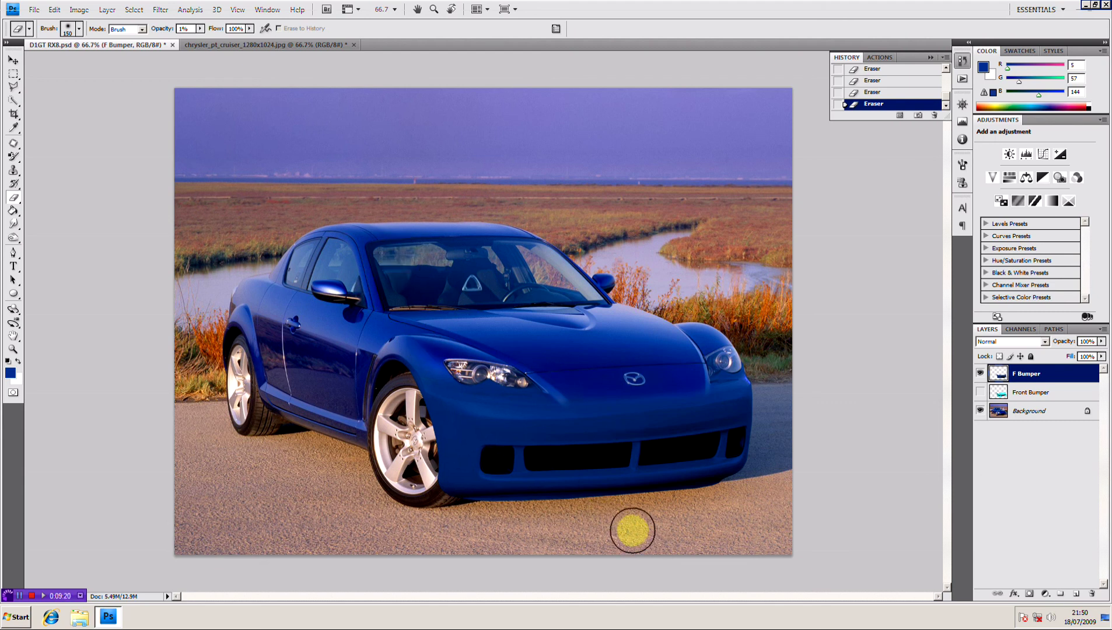
Step: Brighten the bumper's paint and strengthen its contrast with Brightness/Contrast, using brightness 15 and contrast 57
click(78, 9)
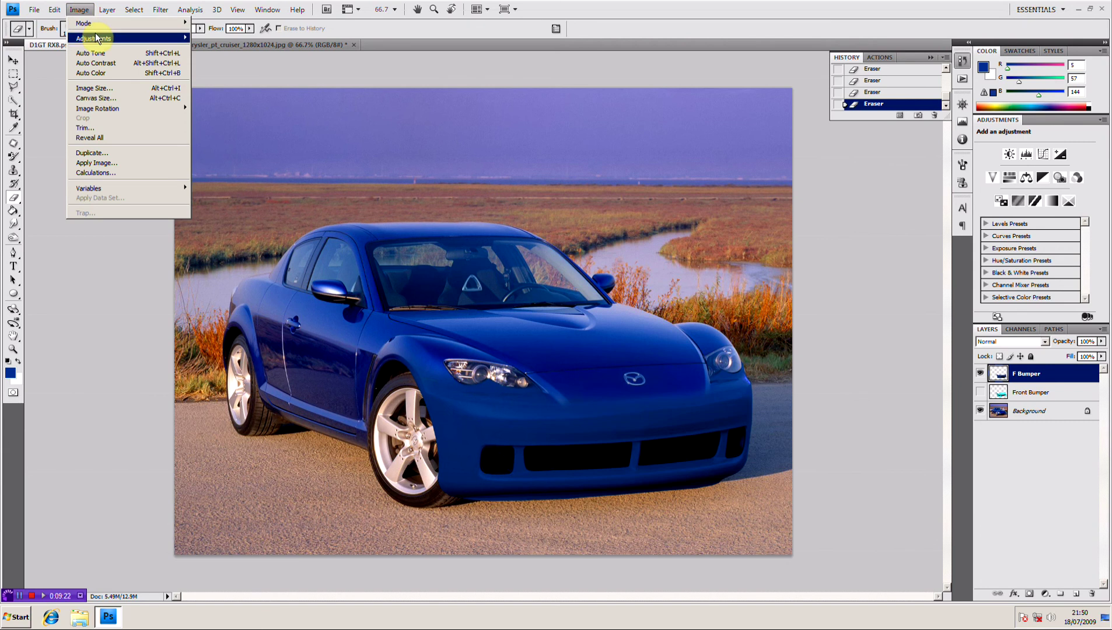
mouse_move(95, 36)
click(217, 38)
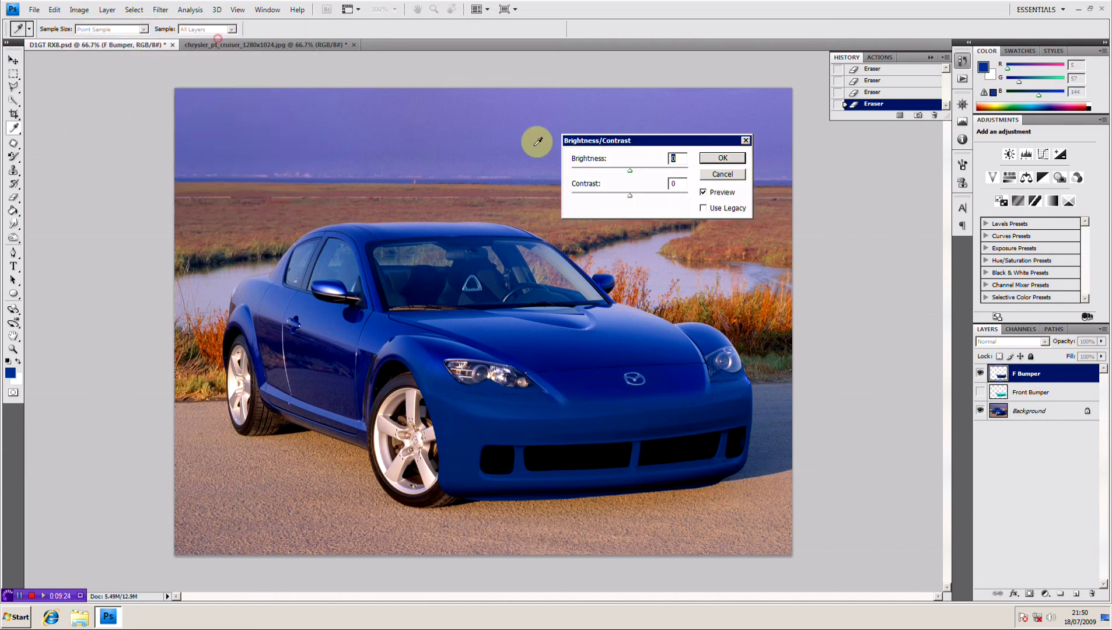
drag(630, 171, 638, 197)
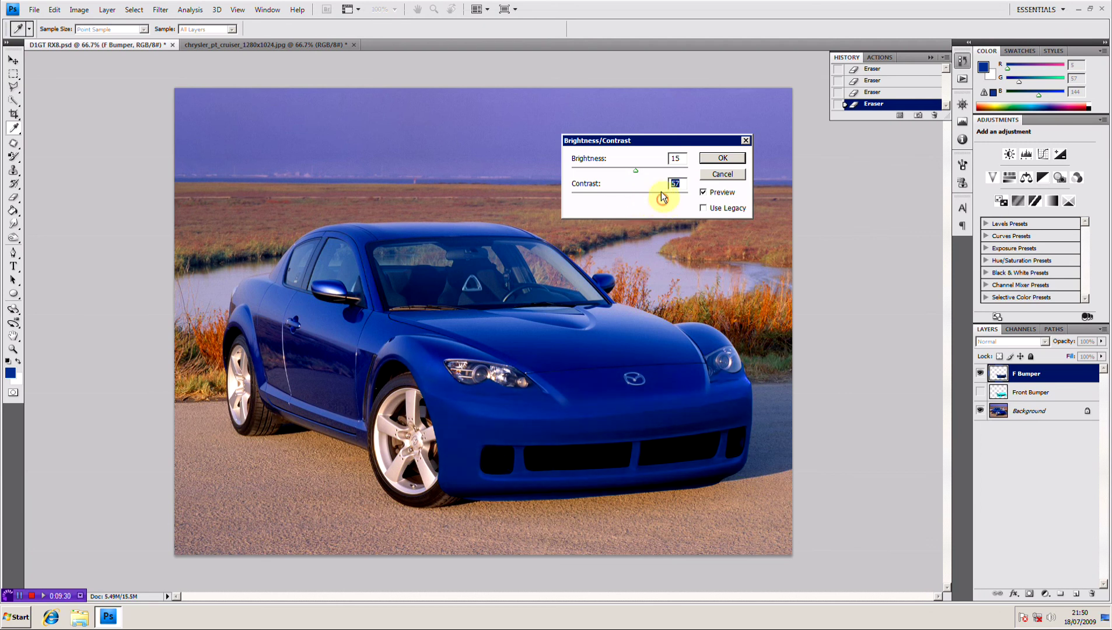
click(719, 158)
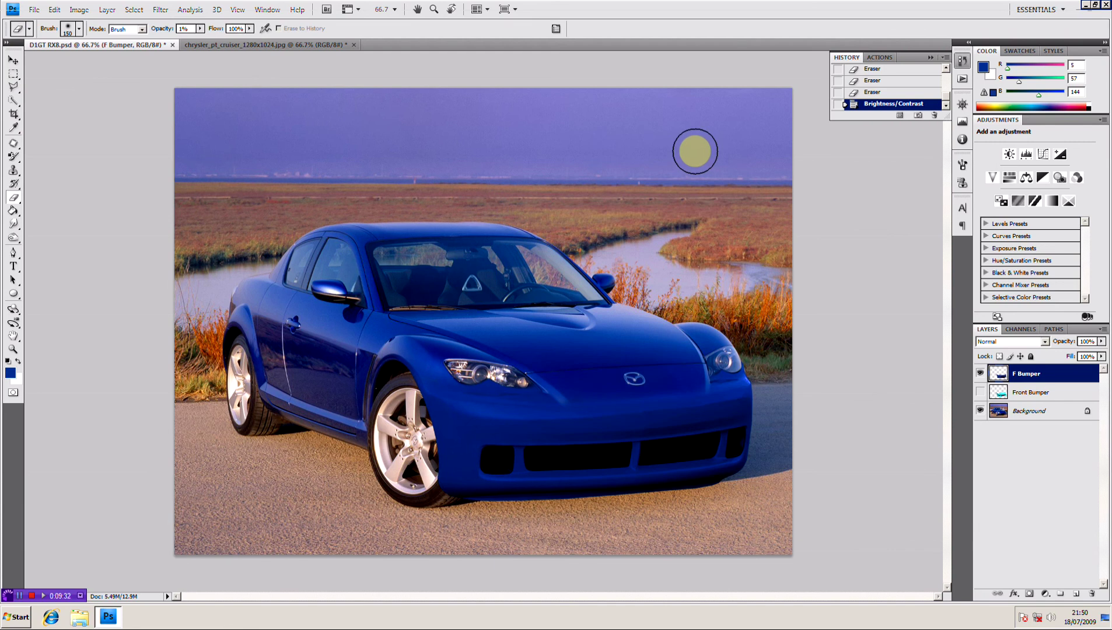